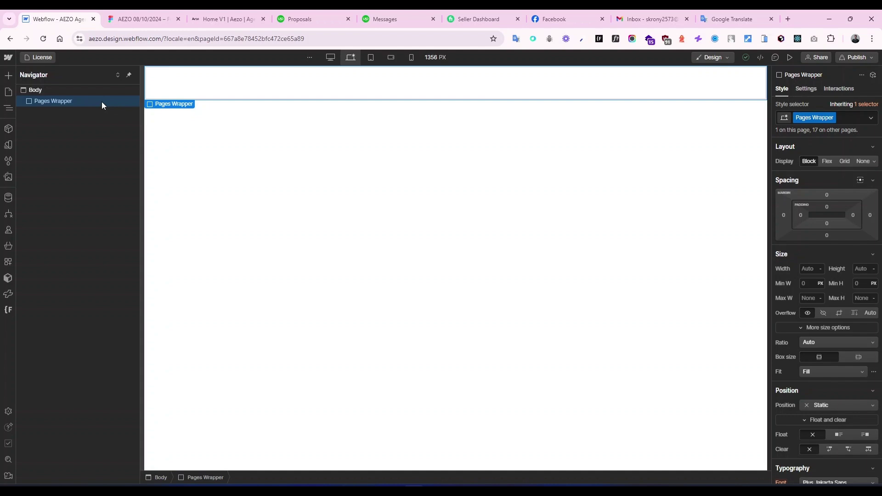
Switch to the published Aezo site, open Home V1 and examine the trusted partners logo ticker below the hero
click(232, 12)
scroll(261, 81, up, 5)
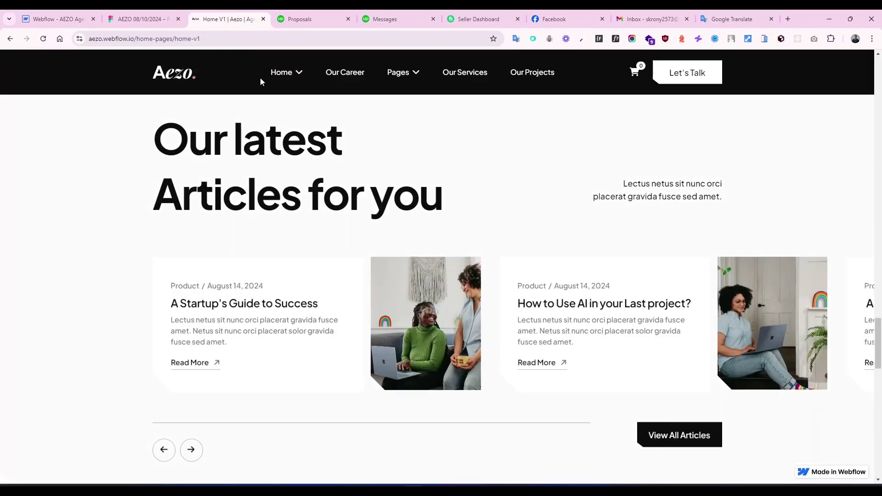
mouse_move(285, 74)
click(295, 102)
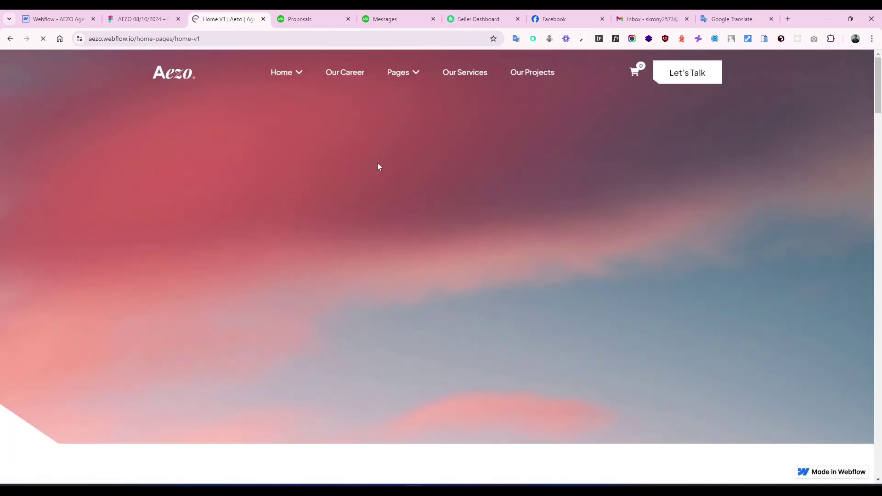
scroll(398, 193, down, 5)
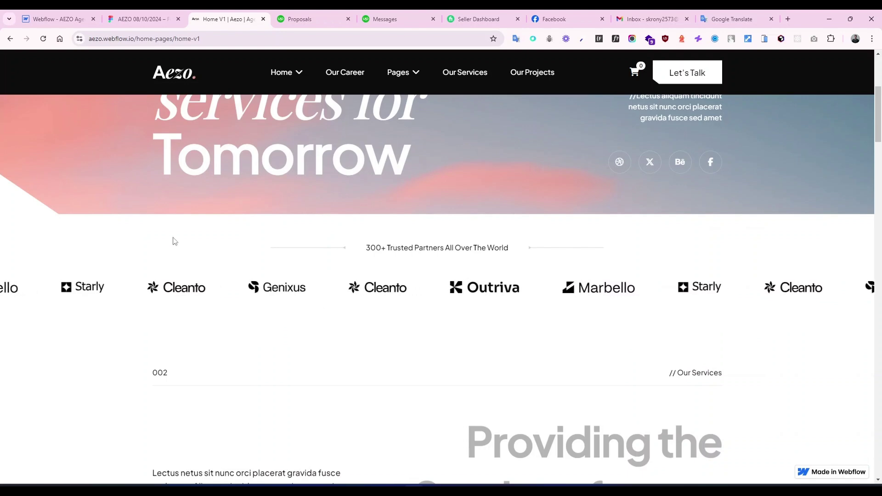
Back in the Webflow Designer, add a section inside Pages Wrapper and assign it the existing Section class
click(54, 18)
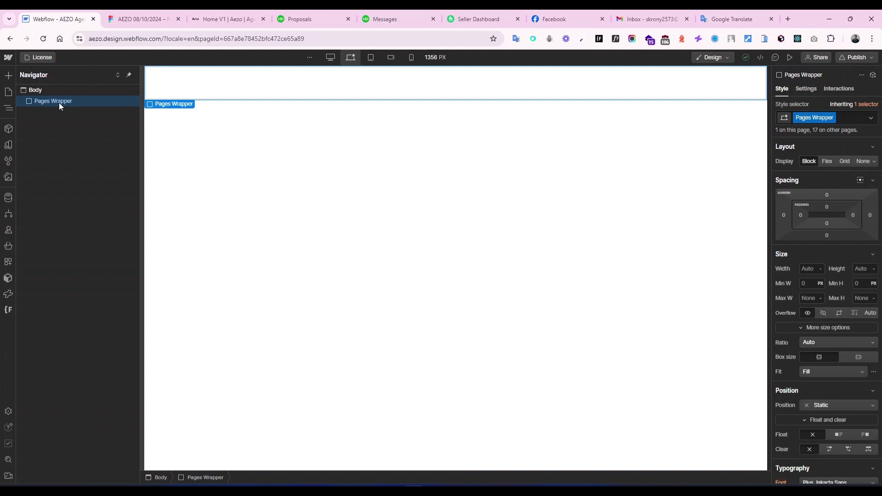
key(ctrl+k)
text(se)
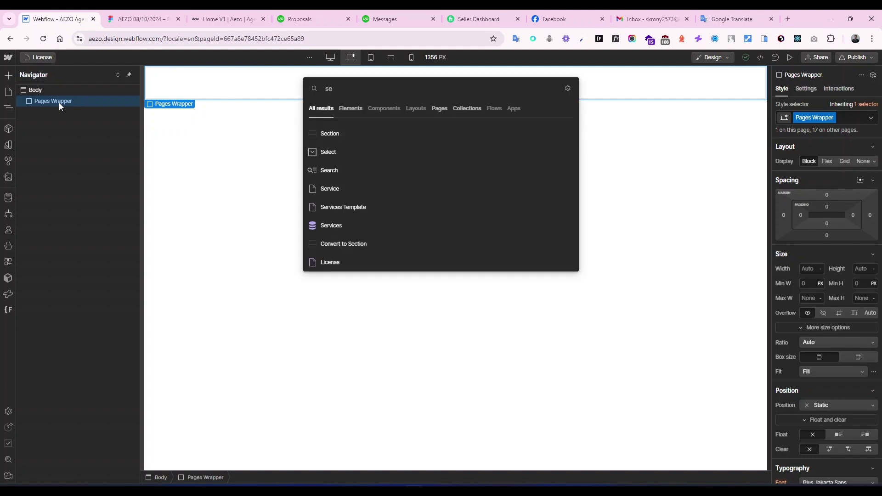
click(338, 134)
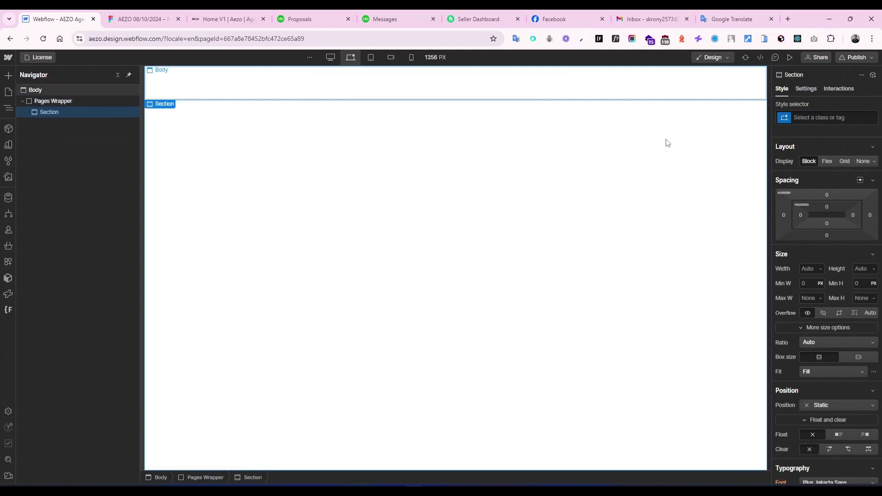
click(823, 119)
text(section)
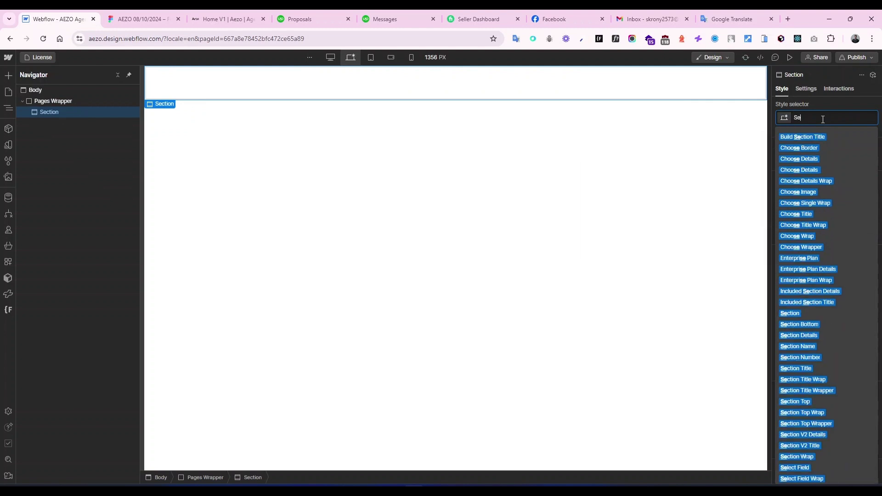
key(Return)
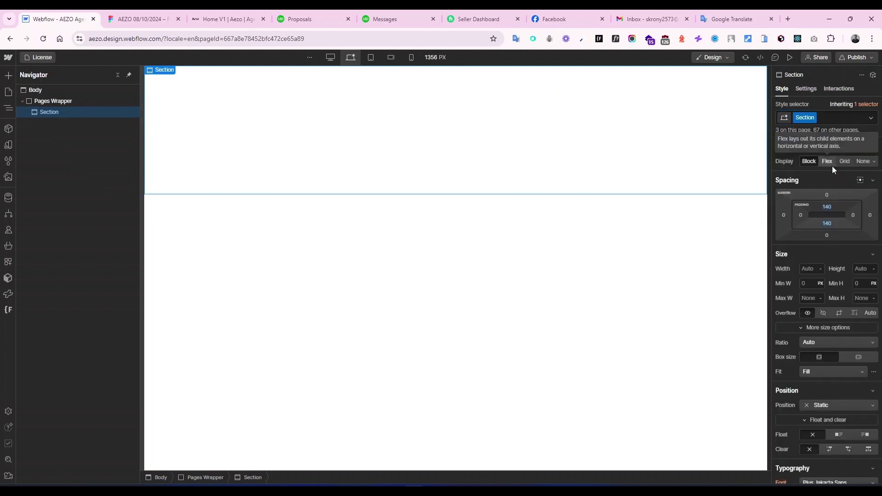
Add the combo class Sponsor Ticker to the section
click(832, 118)
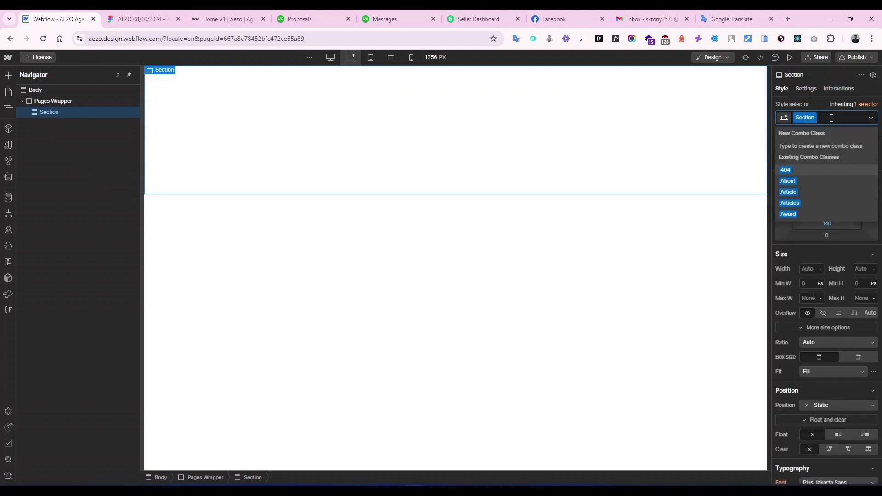
text(Spio)
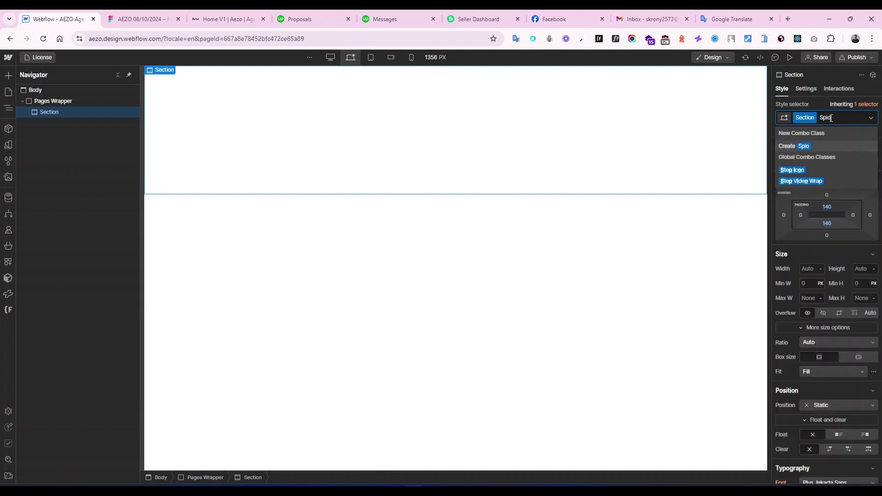
key(BackSpace)
key(BackSpace)
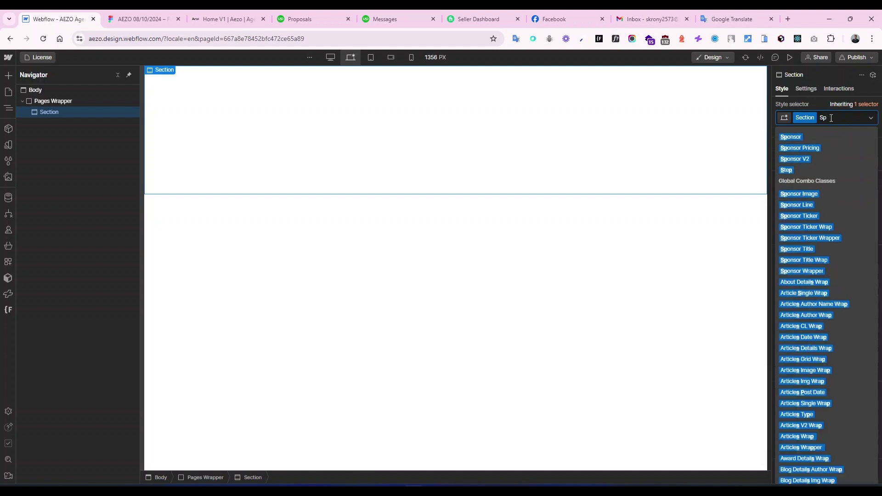
text(onsor)
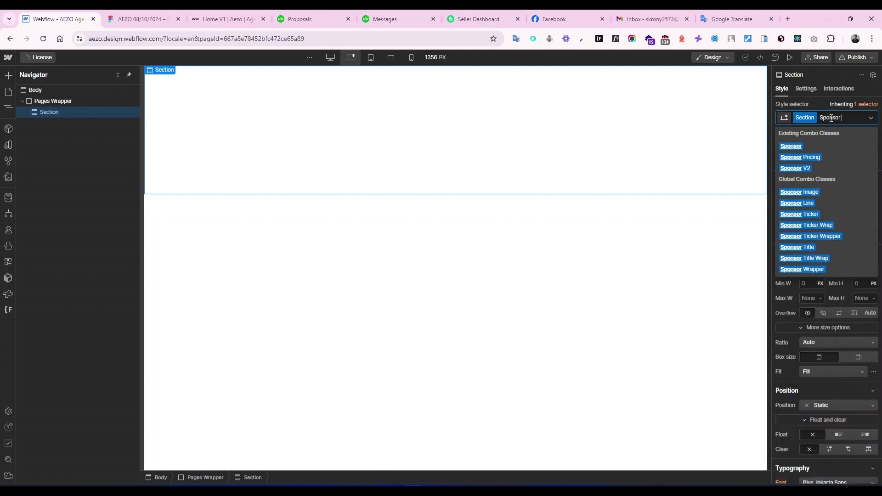
text( Ticker)
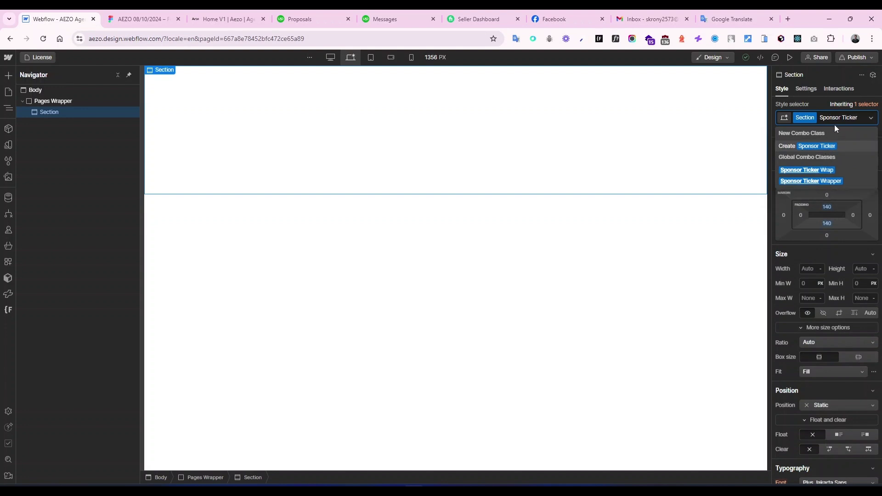
key(Return)
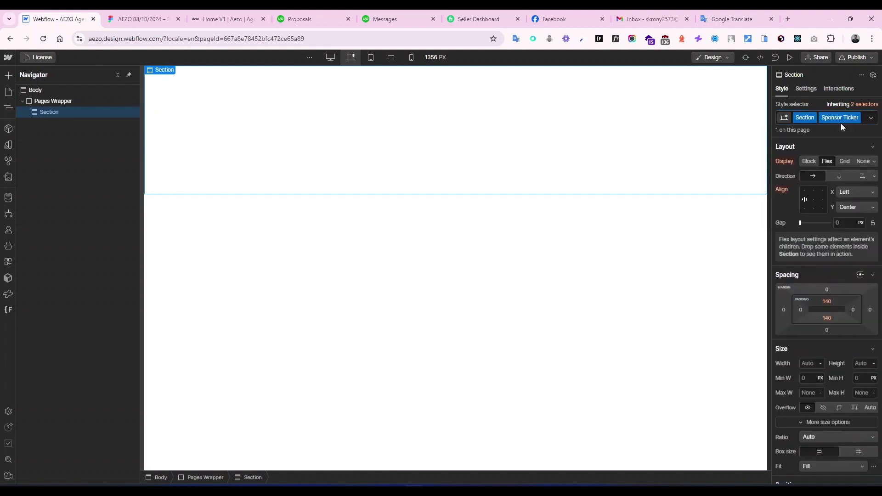
Copy the Sponsor Ticker class name, insert a div block inside the section, and set the section's overflow to hidden
double_click(840, 118)
key(ctrl+c)
click(64, 112)
key(ctrl+e)
text(d)
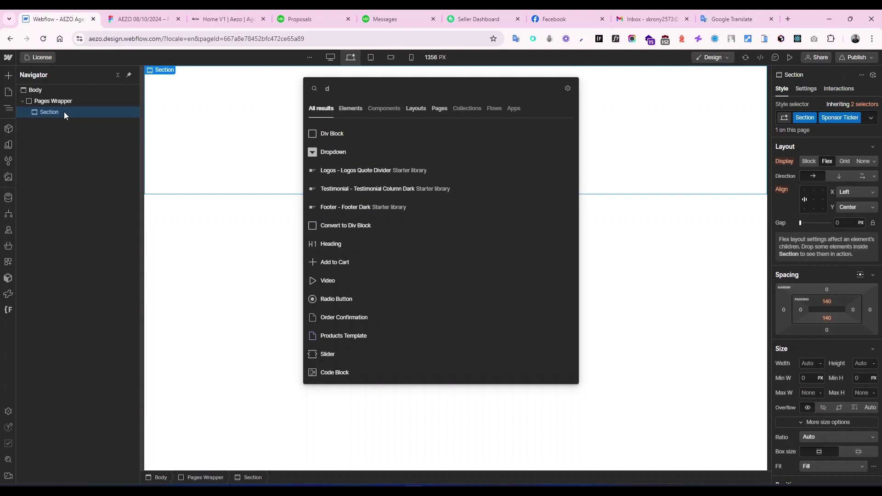
click(353, 135)
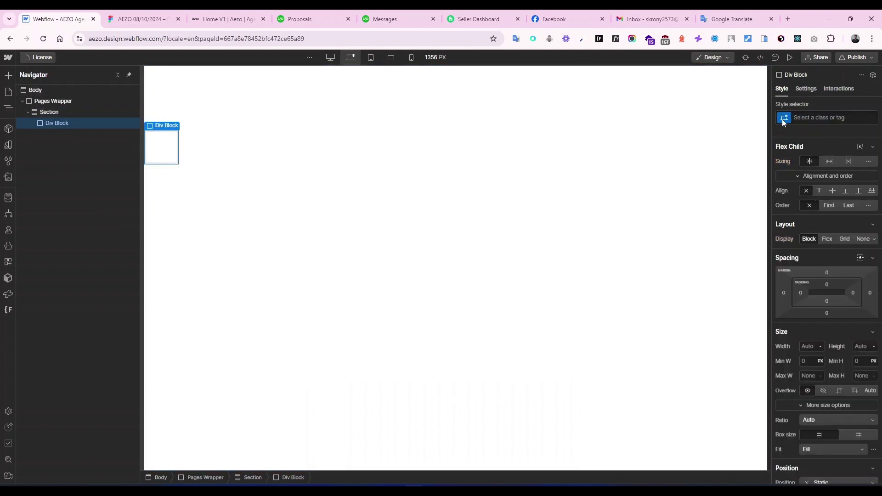
click(193, 152)
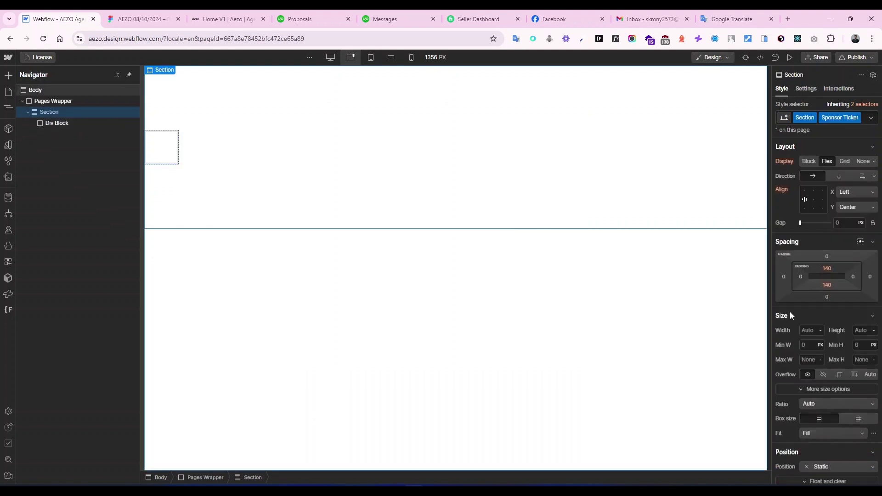
click(823, 375)
Create the class Sponsor Wrapper 02 on the div block inside the section
click(74, 124)
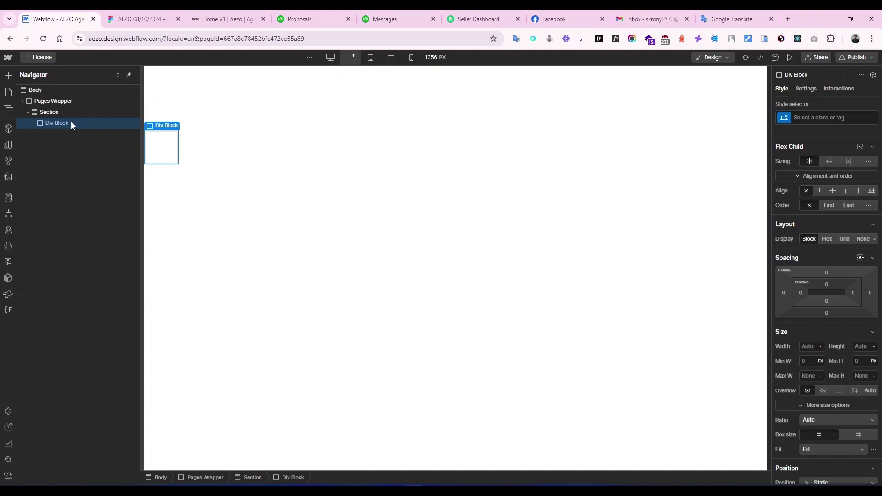
click(837, 115)
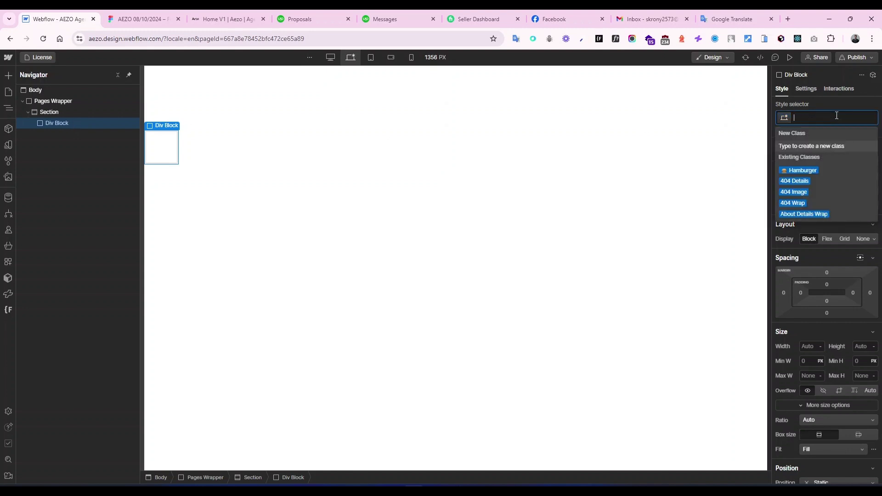
key(ctrl+v)
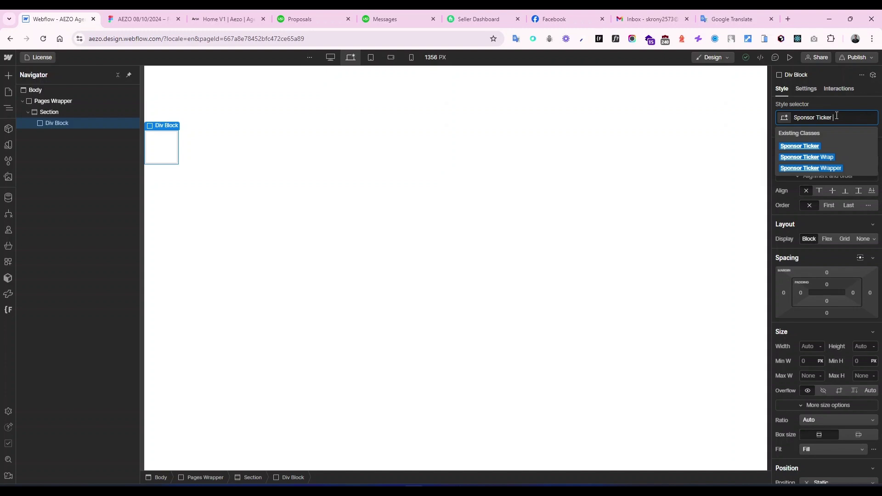
key(BackSpace)
key(BackSpace)
key(BackSpace)
key(BackSpace)
key(BackSpace)
key(BackSpace)
key(BackSpace)
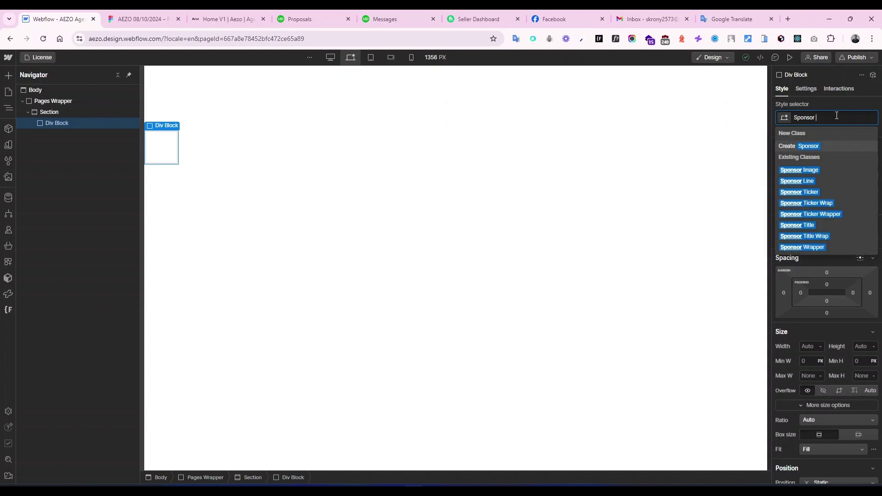
text(Wrapper)
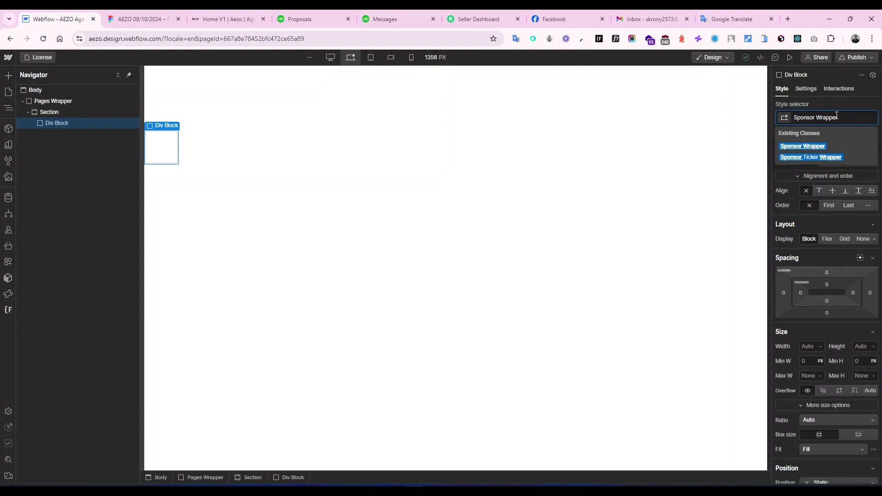
text( 02)
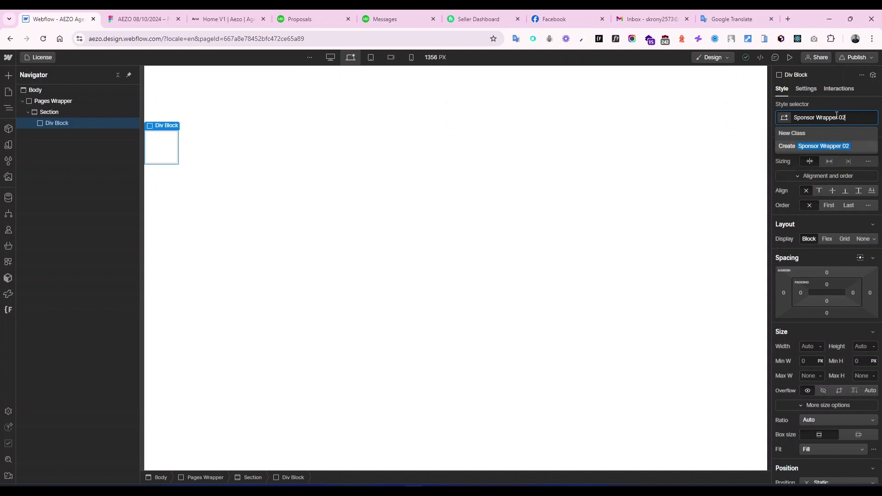
key(Return)
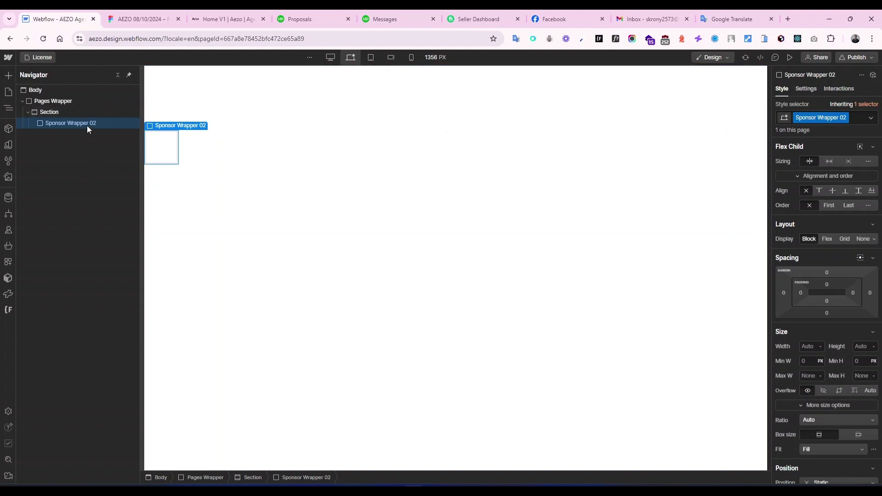
Insert a nested div block inside Sponsor Wrapper 02
key(ctrl+e)
text(d)
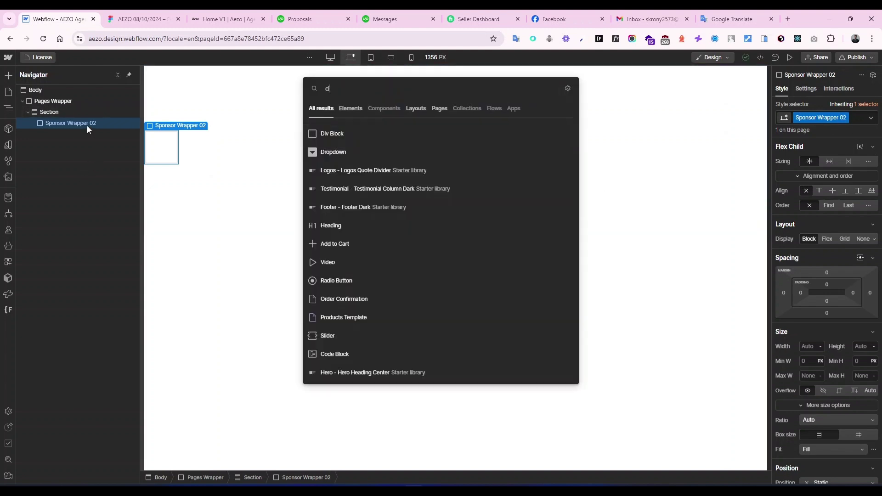
key(Return)
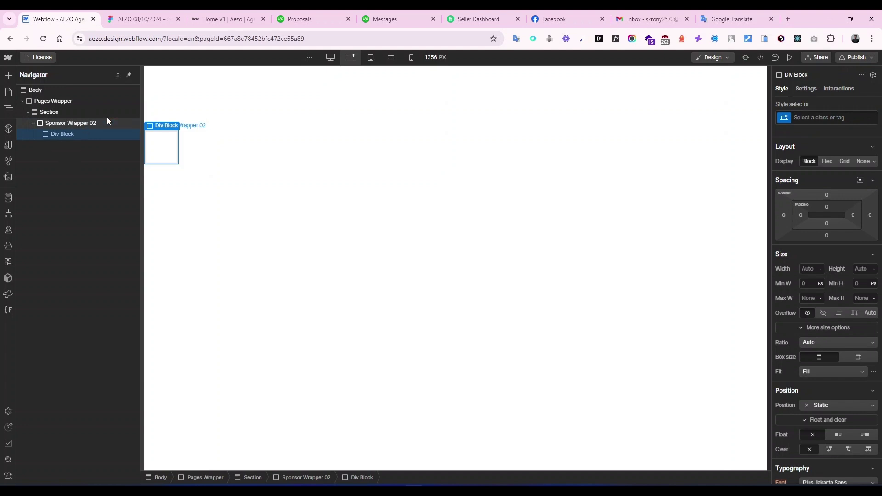
Create the class Sponsor Wrap 02 on the nested div block
click(820, 117)
text(Sponsor Ticker)
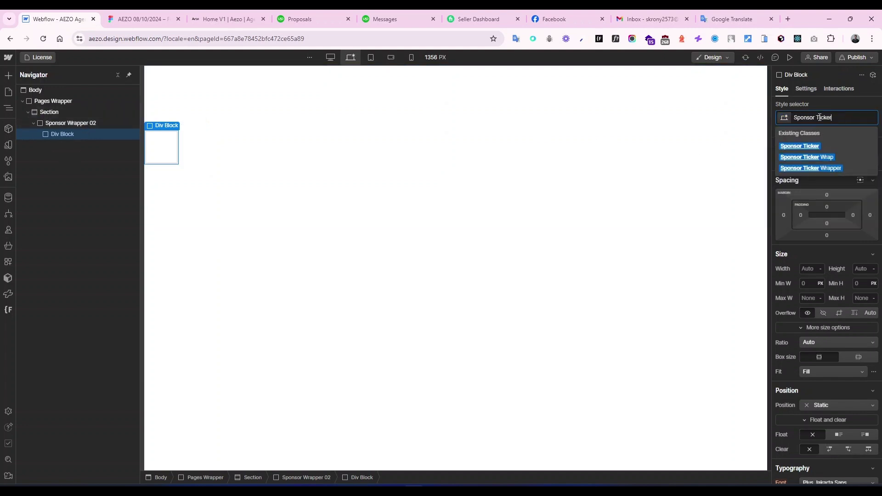
key(BackSpace)
key(BackSpace)
key(BackSpace)
key(BackSpace)
key(BackSpace)
key(BackSpace)
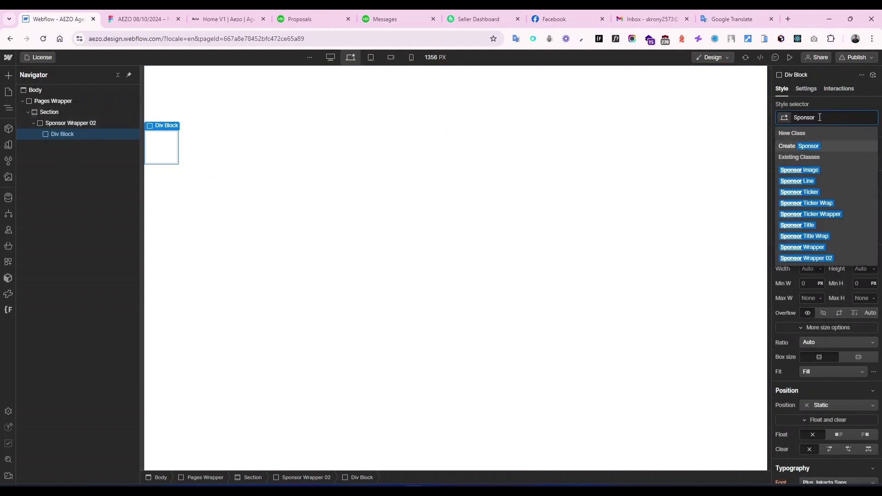
text(Wrap)
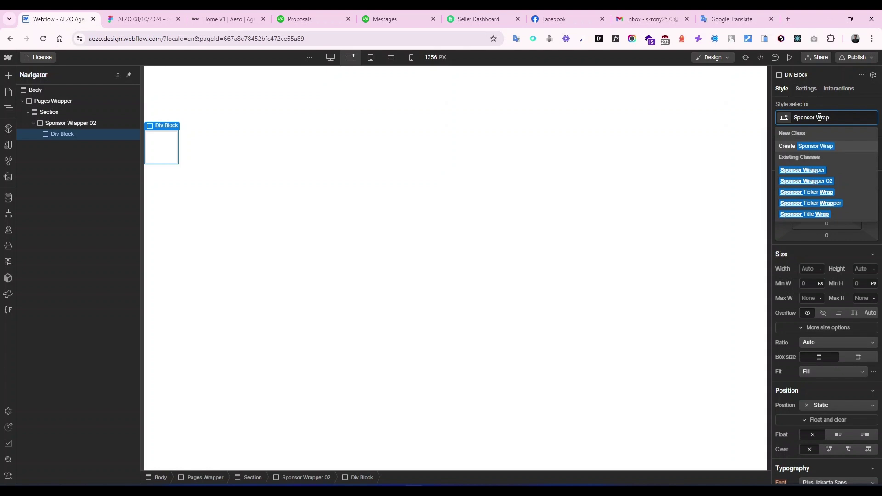
text( 02)
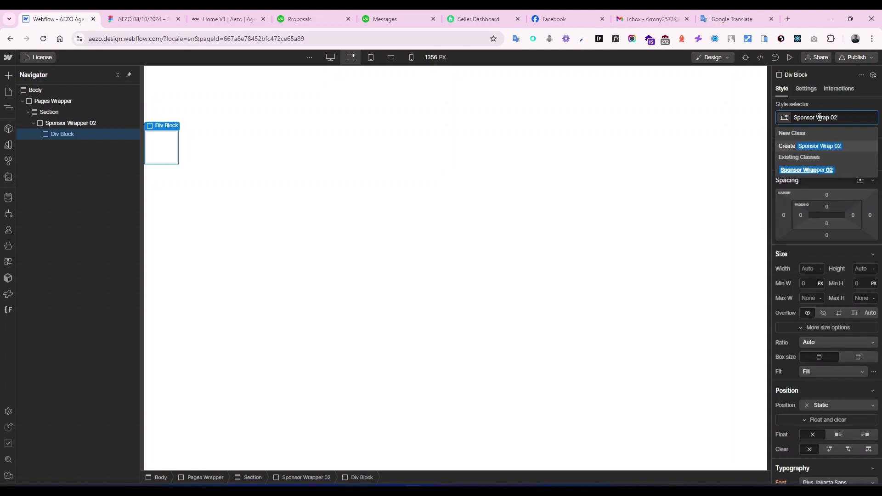
key(Return)
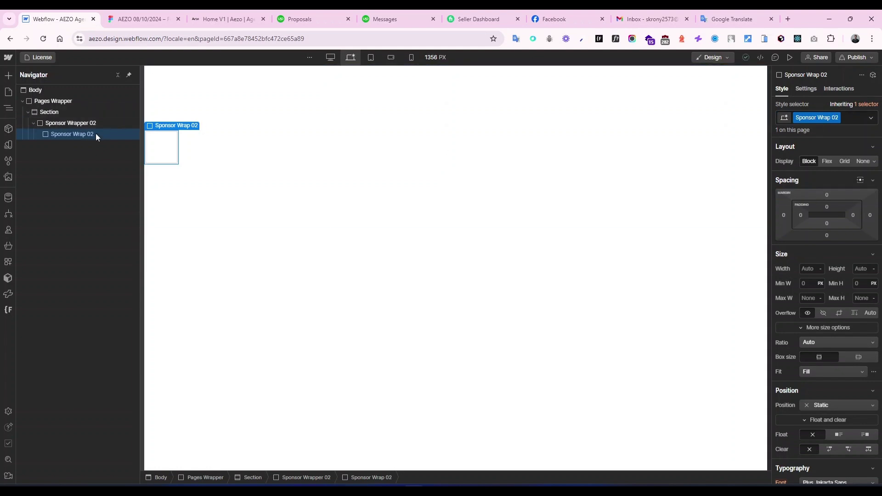
Insert an image element inside Sponsor Wrap 02 and create the class Sponsor Ticker 02 on it
key(ctrl+k)
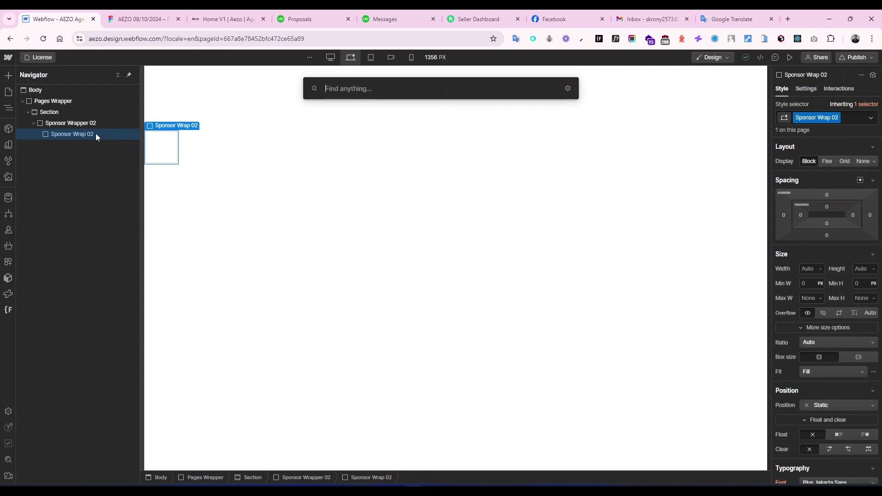
text(im)
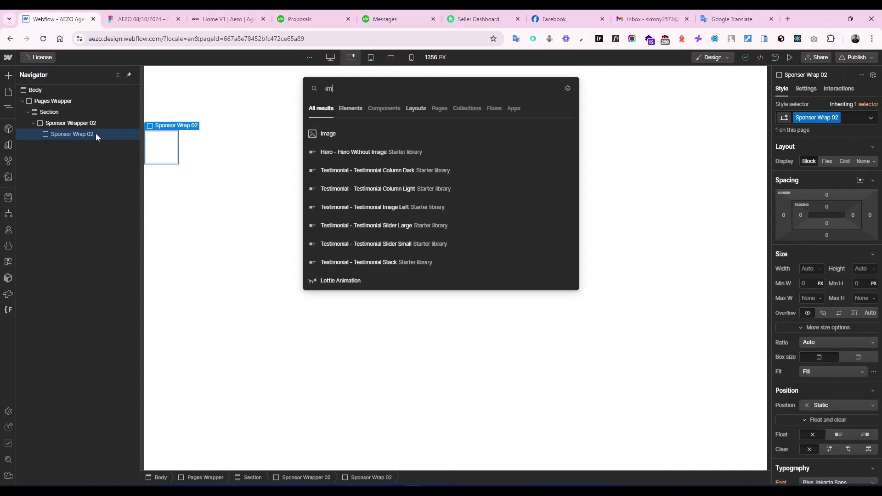
click(336, 138)
click(829, 119)
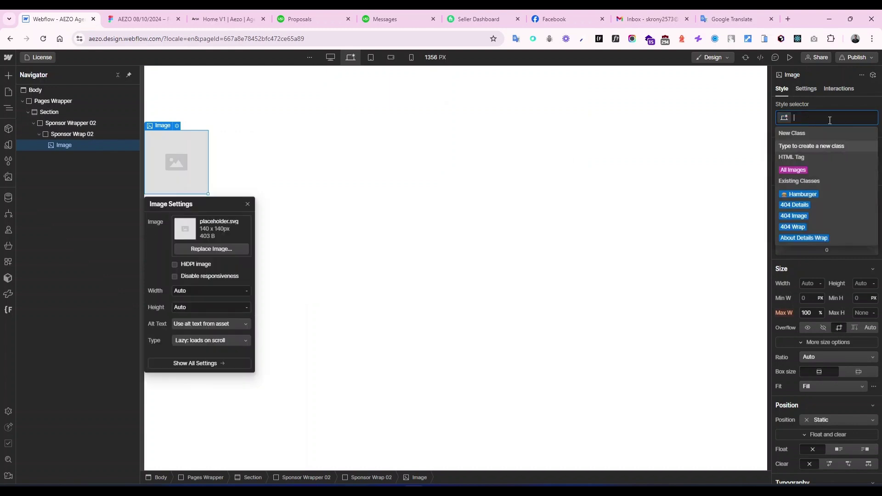
text(Sponsor Ticker 02)
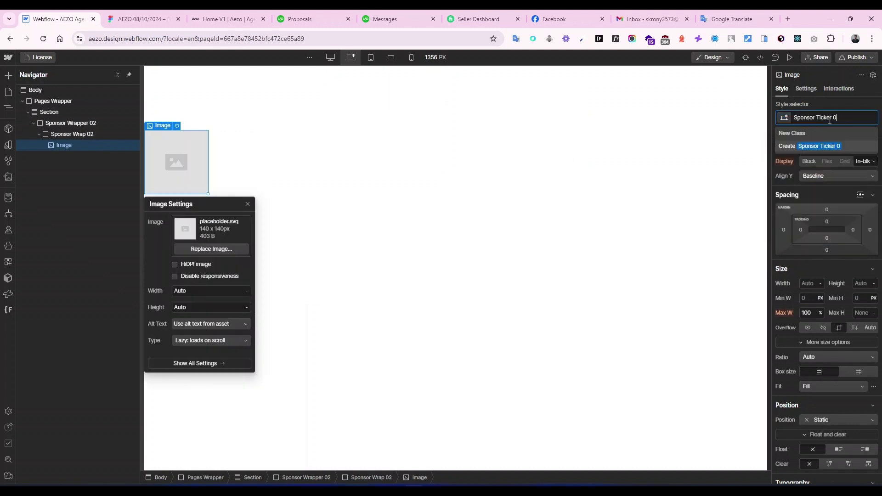
key(Return)
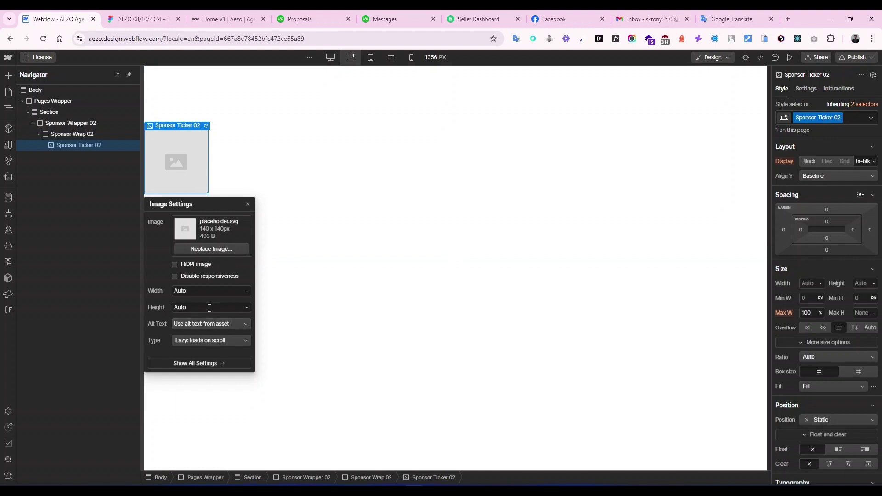
Give the image a custom alt text description reading "Sponsor Ticker Image"
click(200, 323)
key(Escape)
click(192, 346)
click(193, 338)
text(Sponsor Ticker)
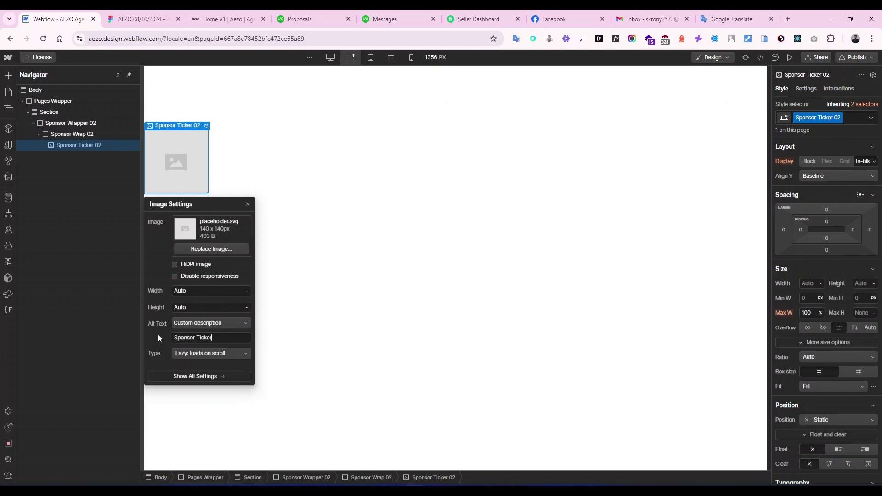
text( Image)
Replace the placeholder image with the Genixus logo, Sponsor Img 01.svg, from the site's assets
click(205, 249)
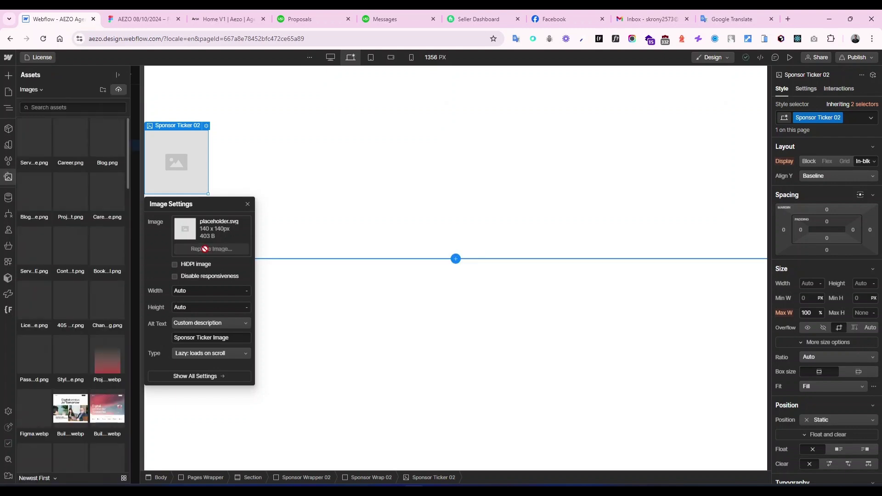
click(107, 246)
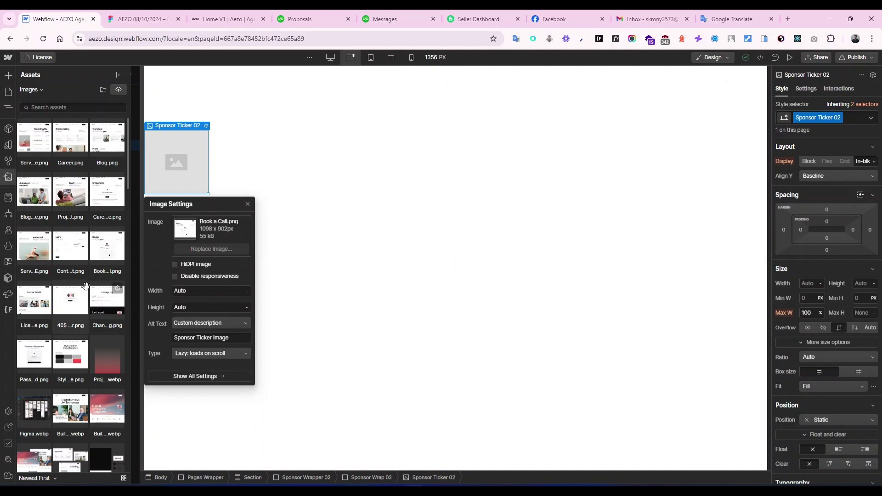
scroll(86, 286, down, 15)
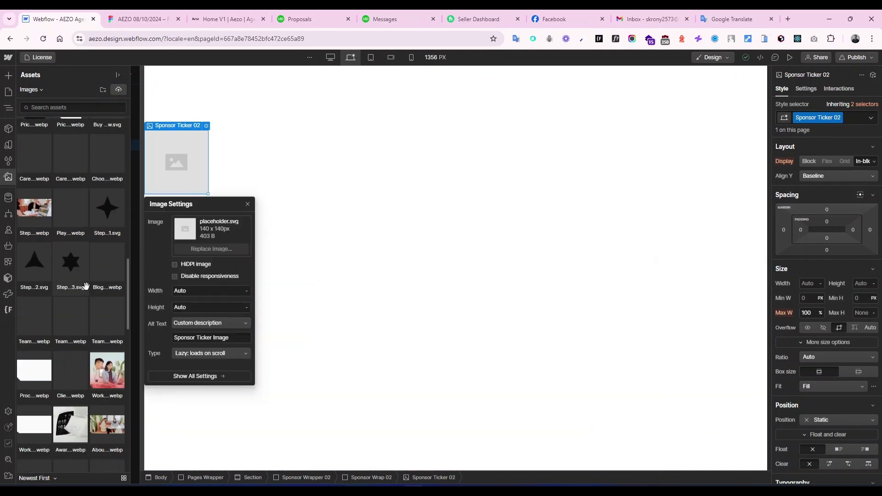
scroll(86, 287, down, 5)
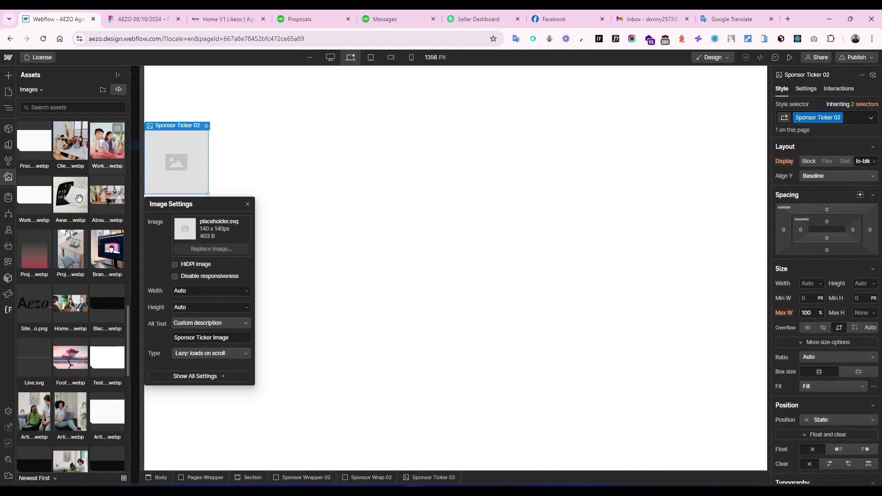
scroll(78, 202, down, 5)
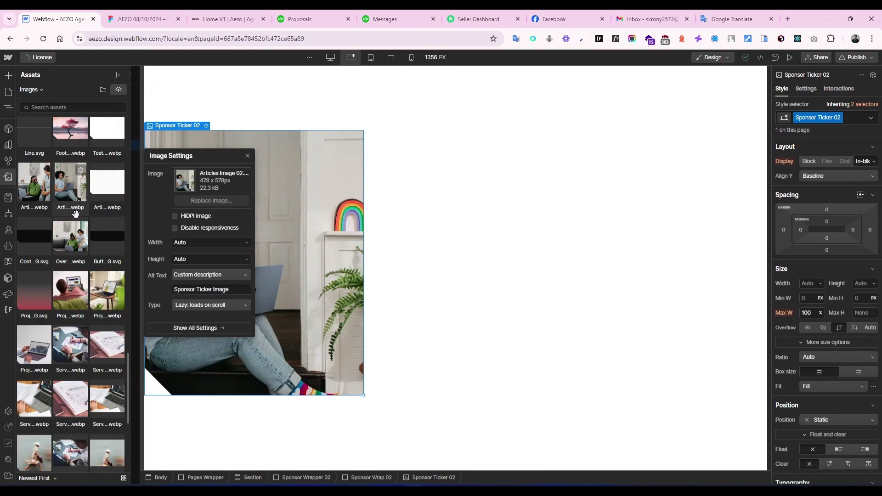
scroll(77, 214, down, 5)
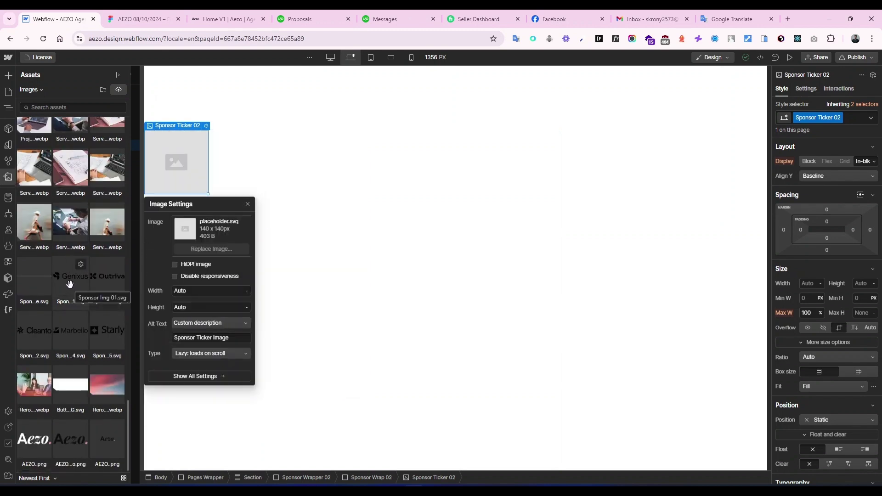
click(69, 283)
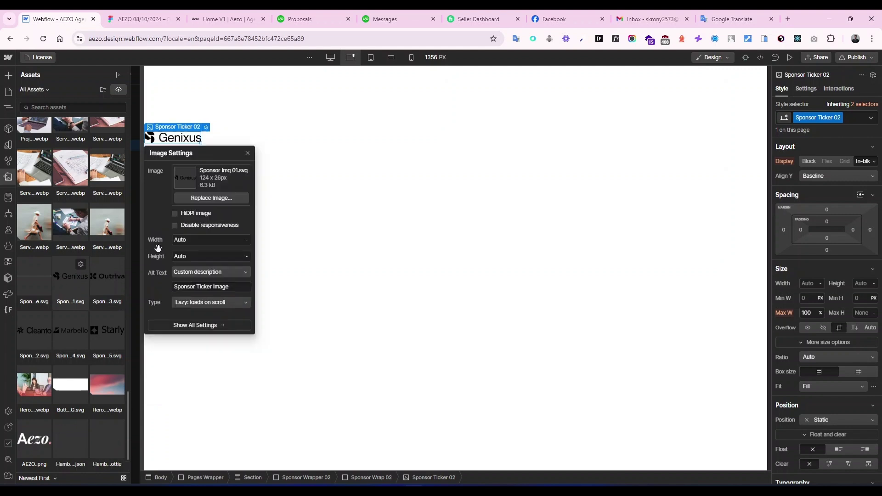
click(247, 154)
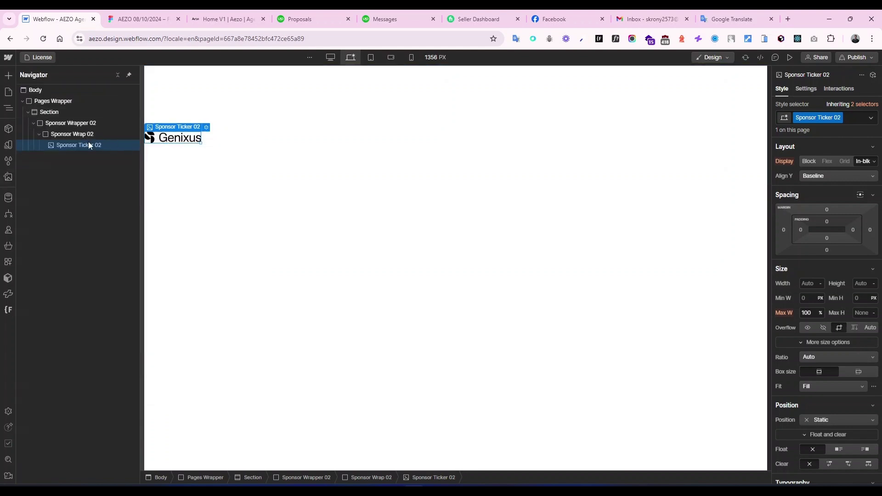
Duplicate the Genixus logo image four times inside Sponsor Wrap 02
key(ctrl+d)
key(ctrl+d)
key(ctrl+d)
key(ctrl+d)
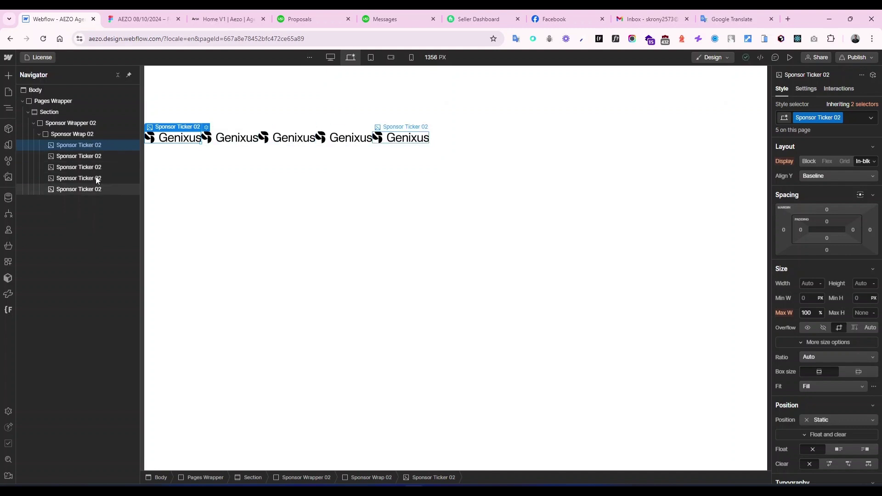
Replace the second Sponsor Ticker 02 image with the Outriva logo from the site's assets
click(101, 157)
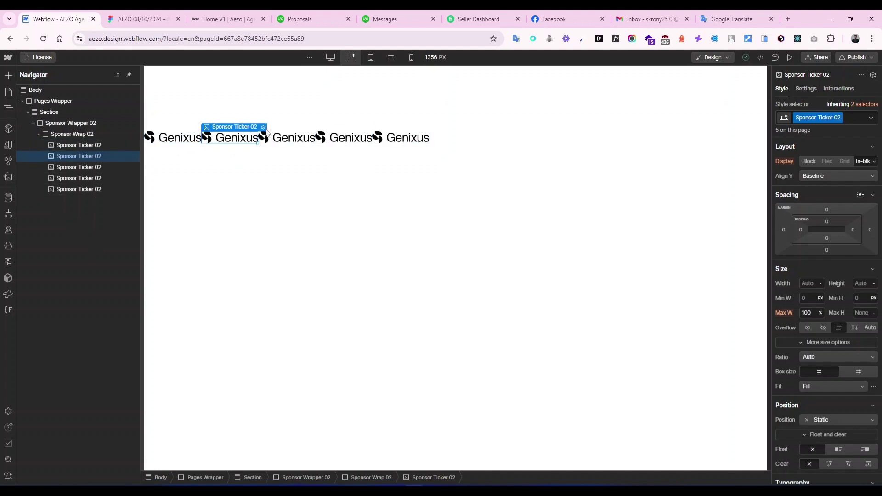
click(263, 127)
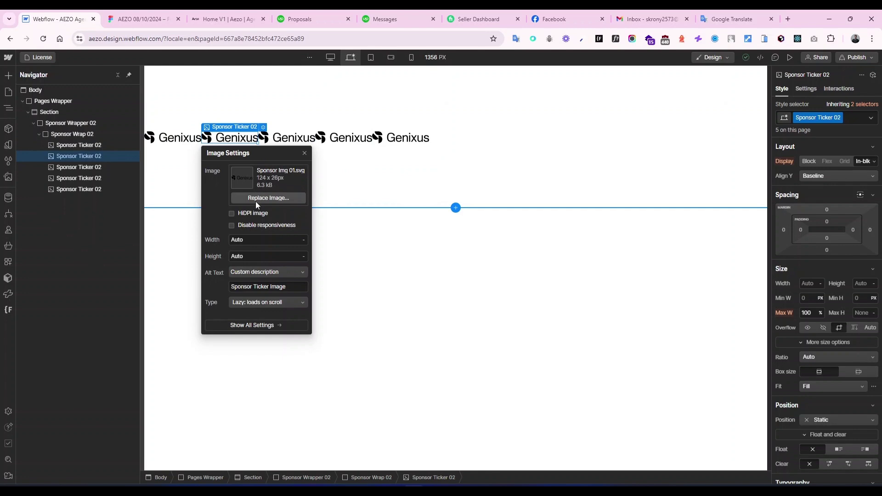
click(257, 199)
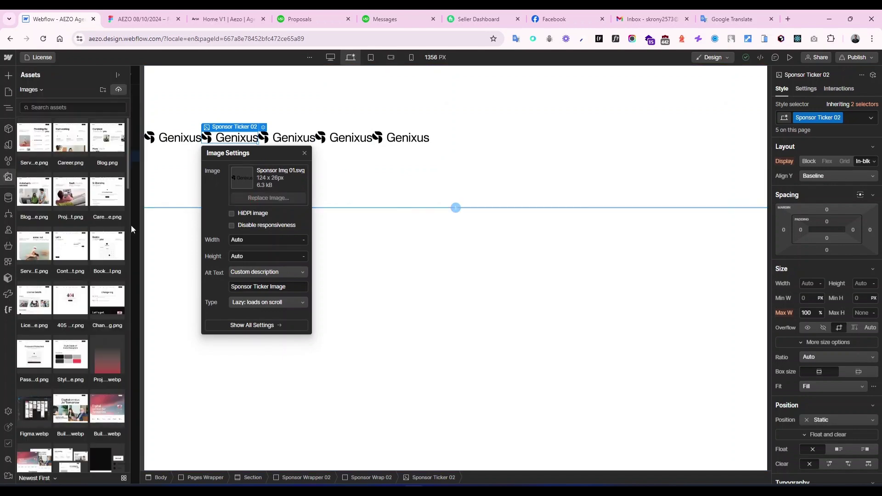
click(108, 248)
scroll(93, 319, down, 10)
click(92, 318)
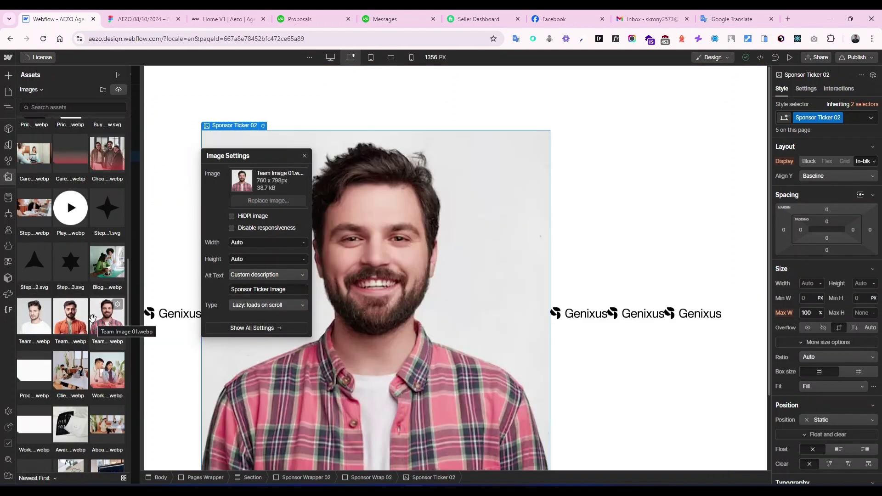
scroll(92, 319, down, 5)
click(79, 278)
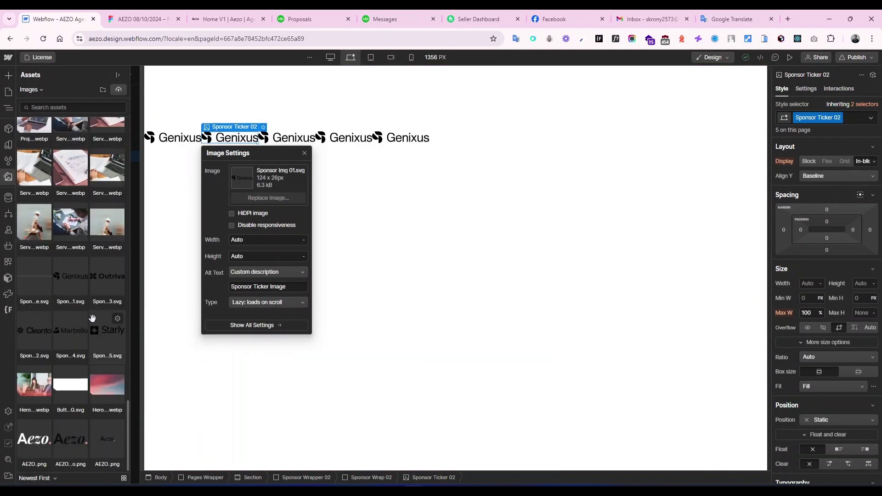
click(109, 280)
Replace the third ticker image with the Cleanto logo, Sponsor Img 02.svg
click(318, 138)
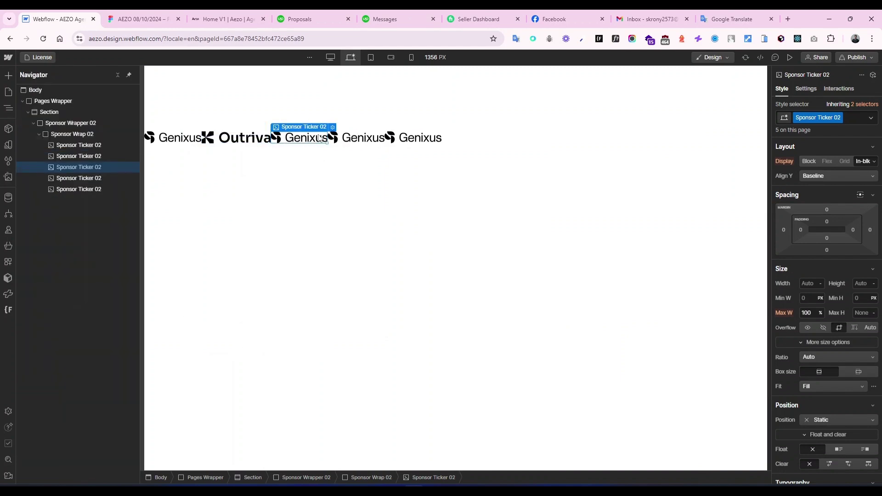
click(332, 127)
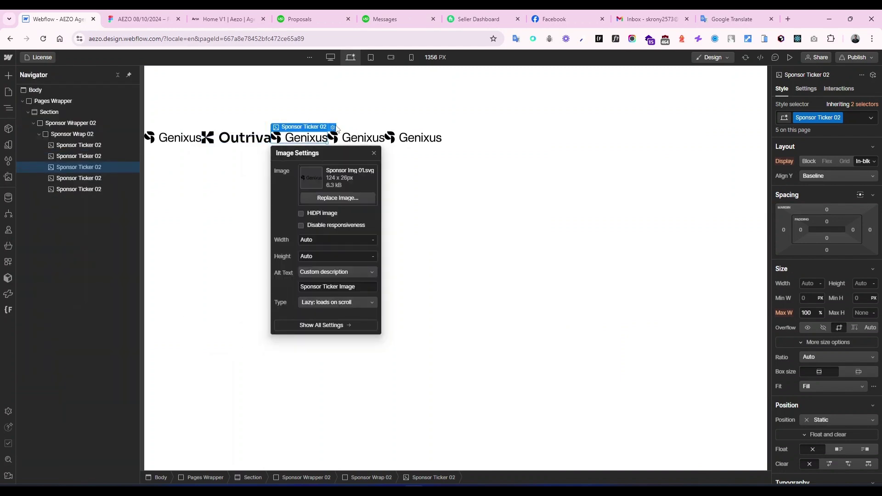
click(318, 198)
scroll(79, 288, down, 5)
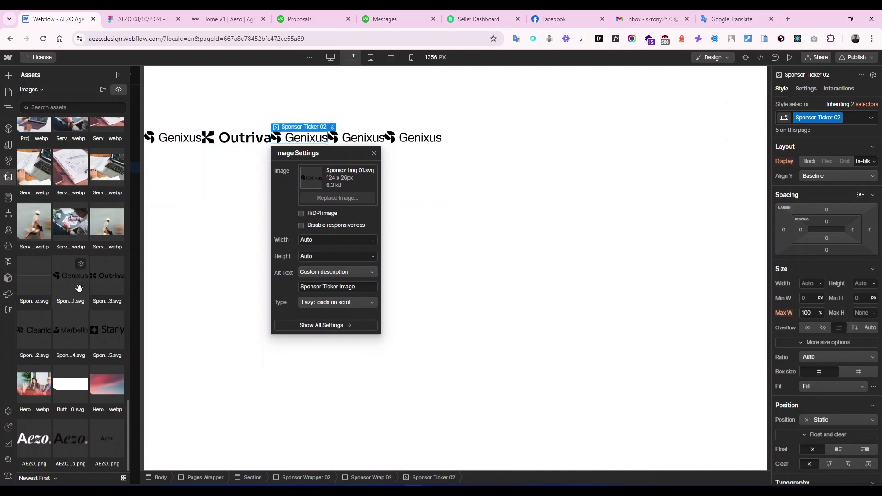
click(34, 330)
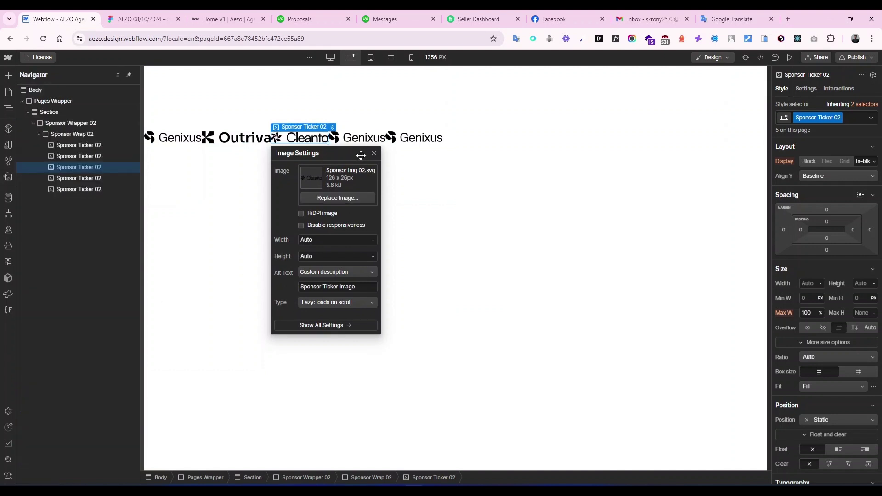
Replace the fourth ticker image with the Marbello logo, Sponsor Img 04.svg
click(361, 141)
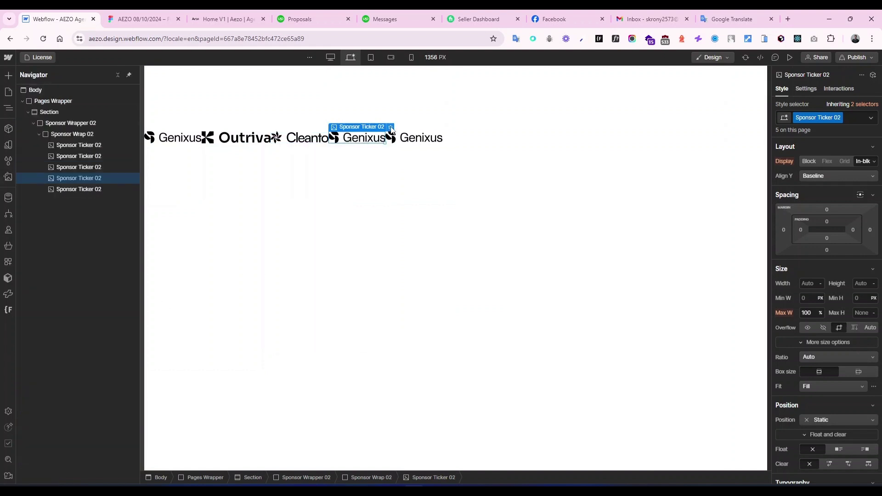
click(391, 127)
click(367, 198)
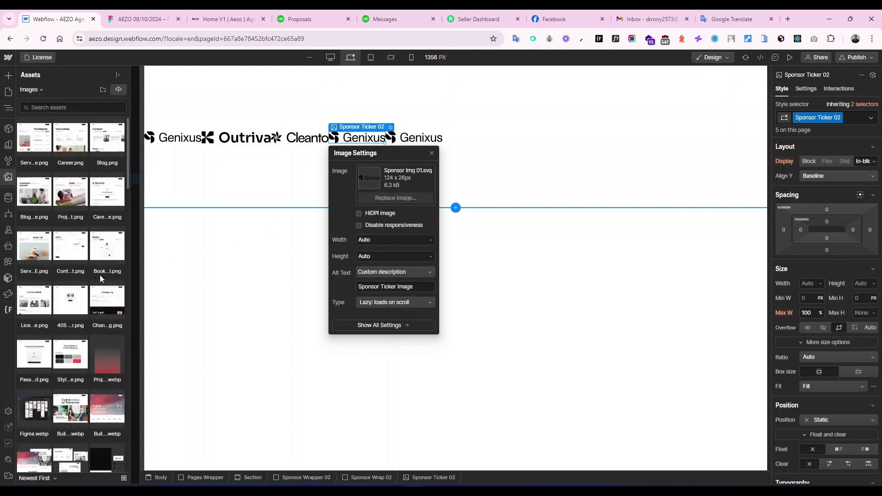
scroll(98, 276, down, 10)
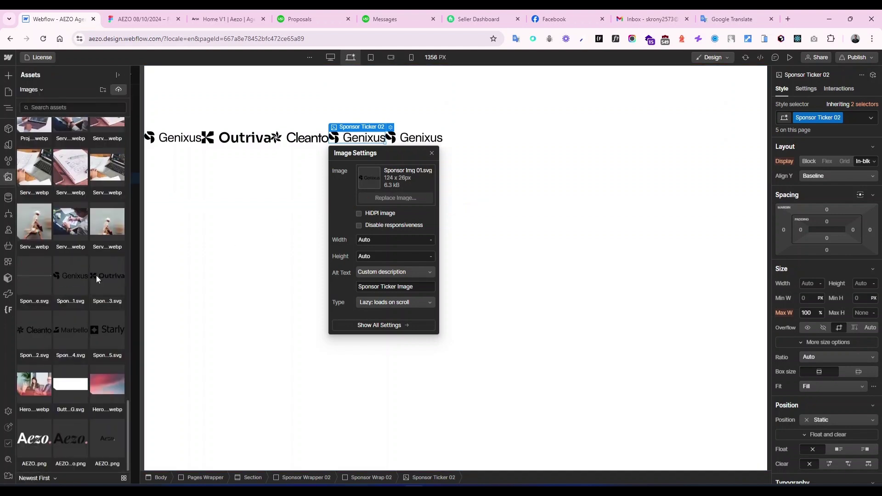
click(70, 331)
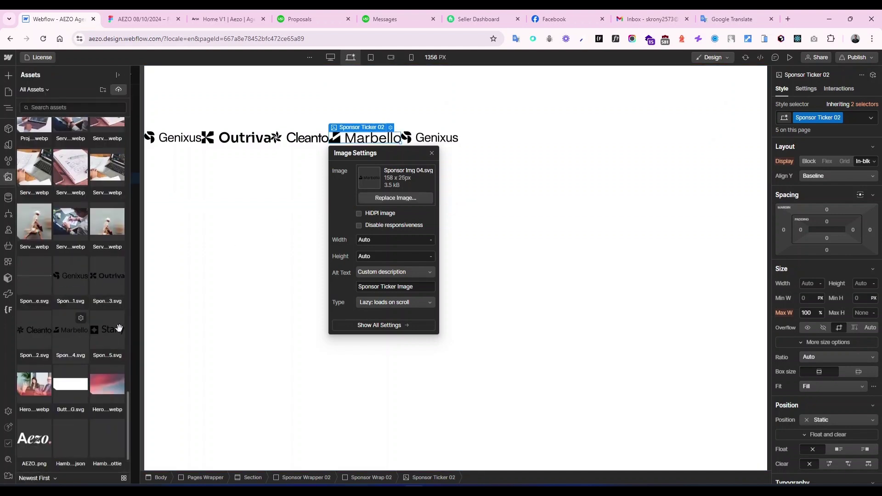
Replace the fifth ticker image with the Starly logo, Sponsor Img 05.svg, and close its image settings
click(425, 140)
click(463, 127)
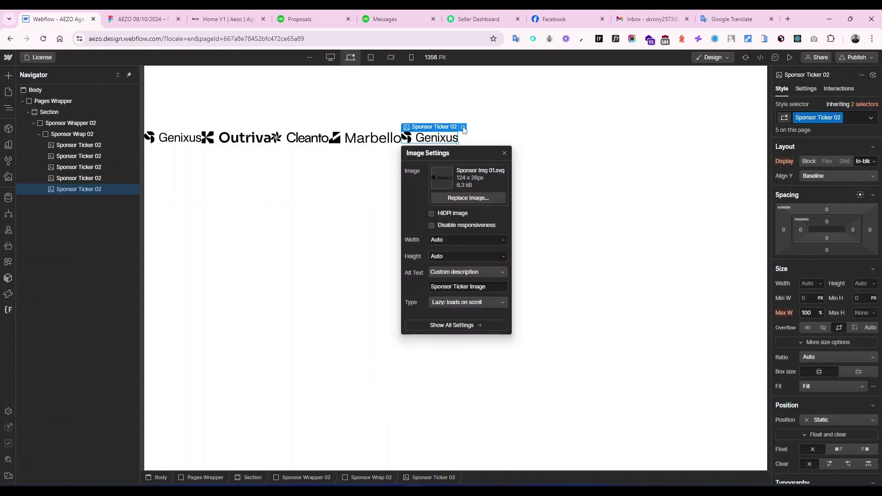
click(440, 197)
click(107, 246)
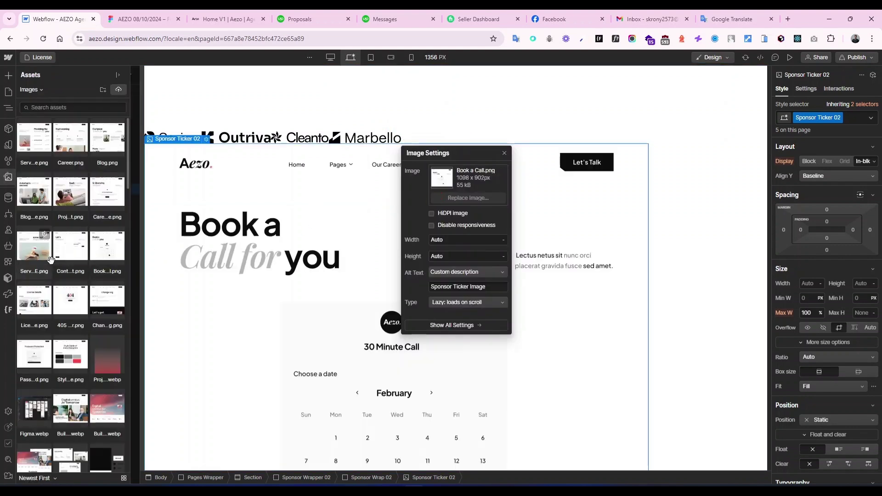
key(ctrl+z)
scroll(51, 261, down, 10)
click(104, 329)
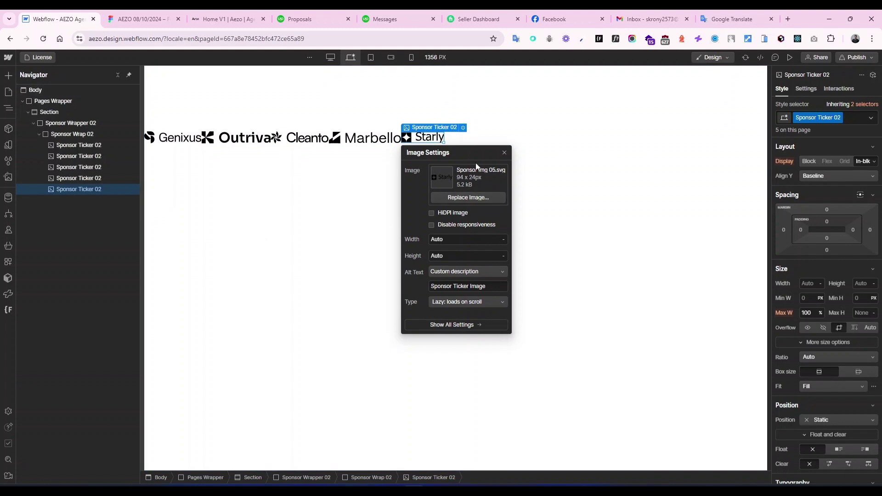
click(504, 153)
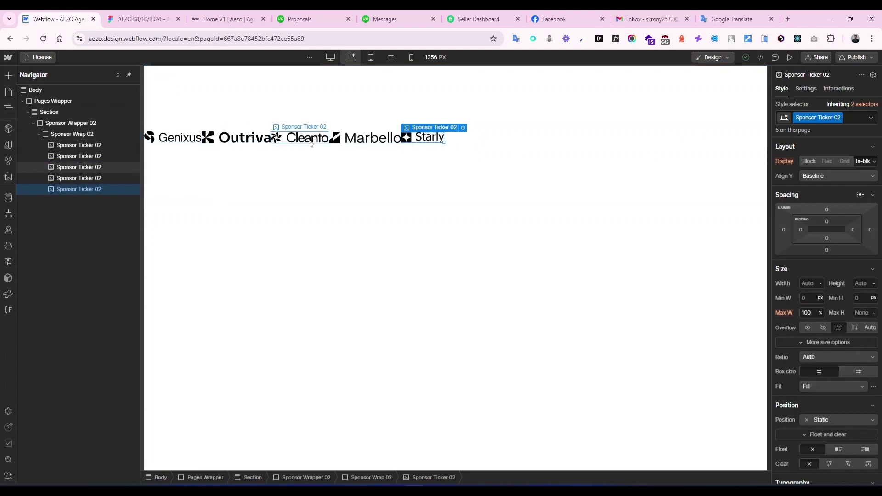
Set Sponsor Wrap 02 to a horizontal flex layout, aligned left on X and center on Y
click(58, 137)
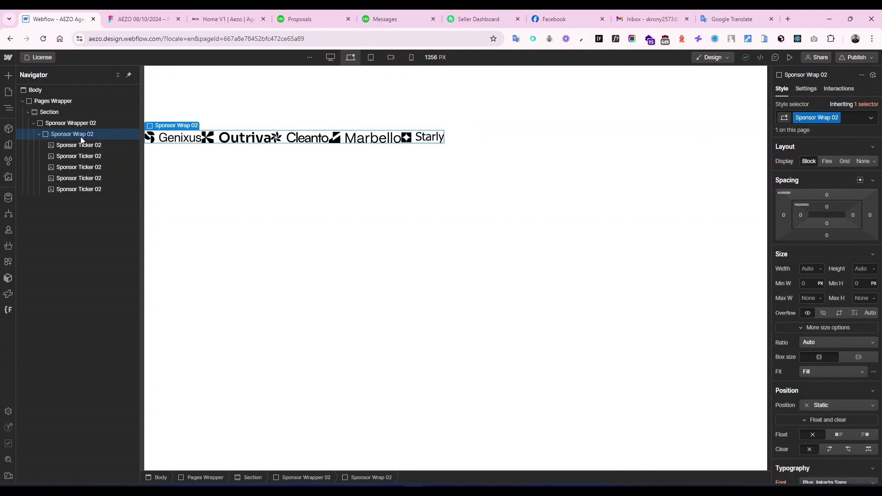
click(827, 162)
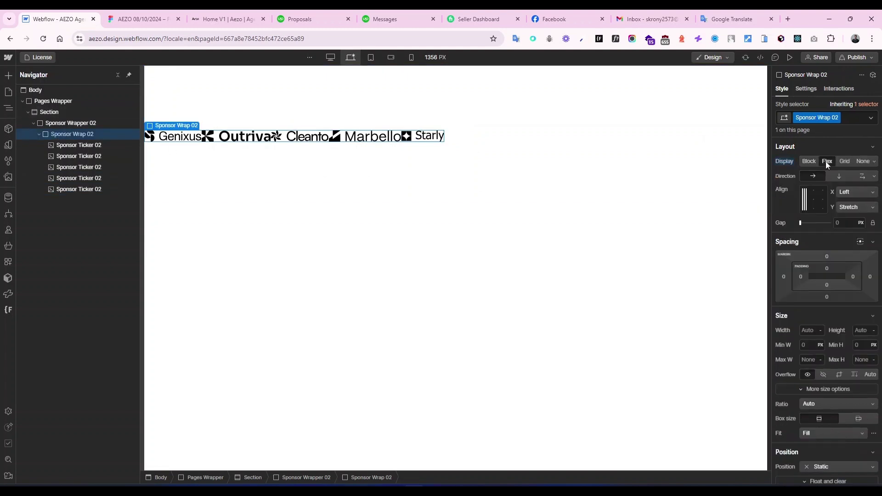
click(805, 201)
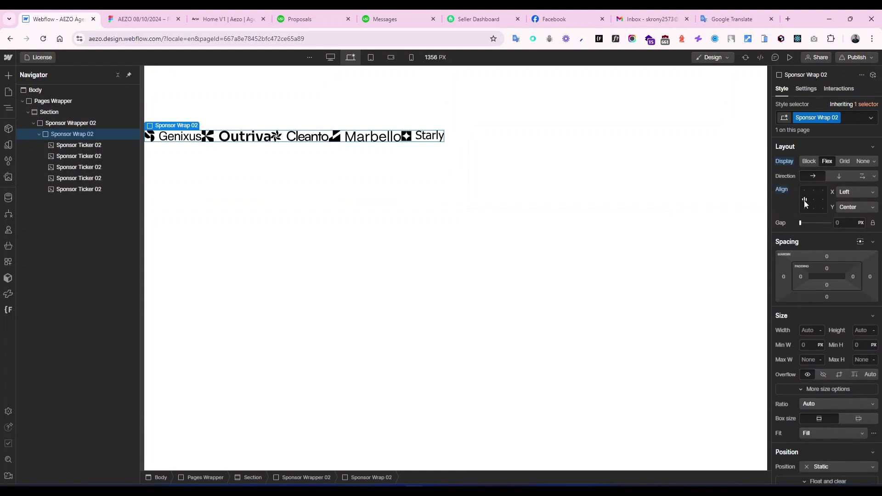
Set the gap between the logos in Sponsor Wrap 02 to 140 px, after trying 100 px
click(848, 224)
text(100)
key(Return)
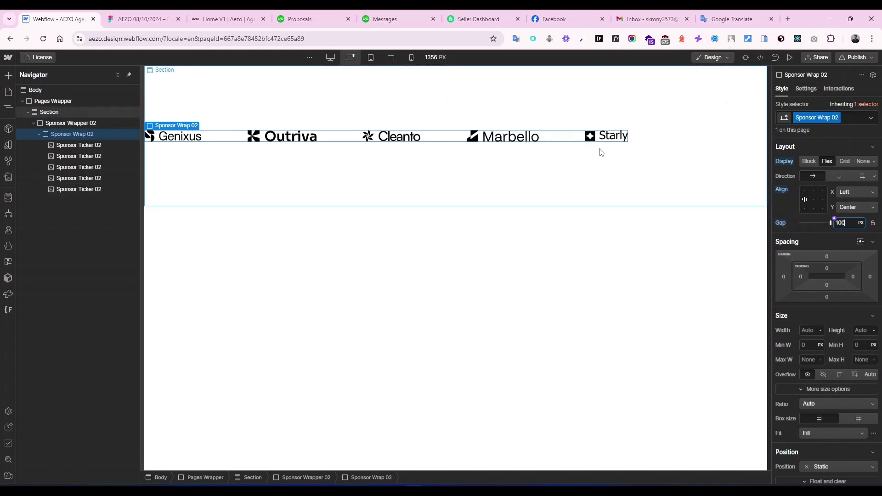
key(BackSpace)
key(BackSpace)
key(BackSpace)
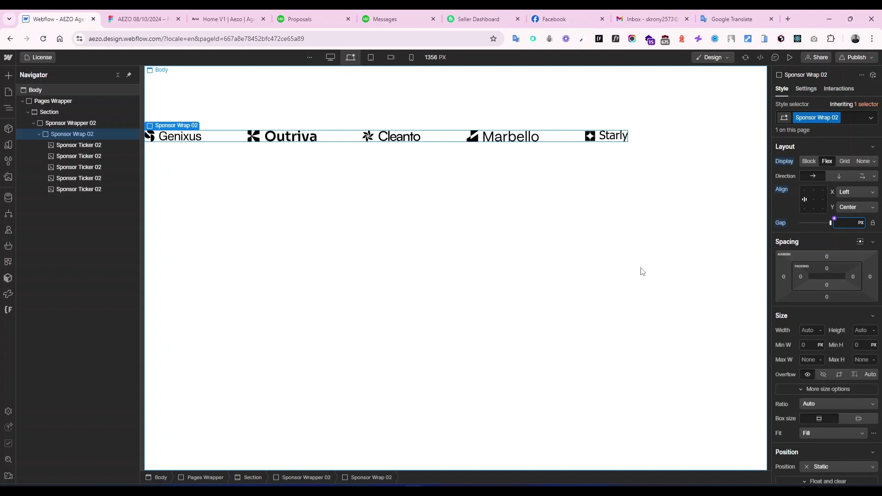
text(140)
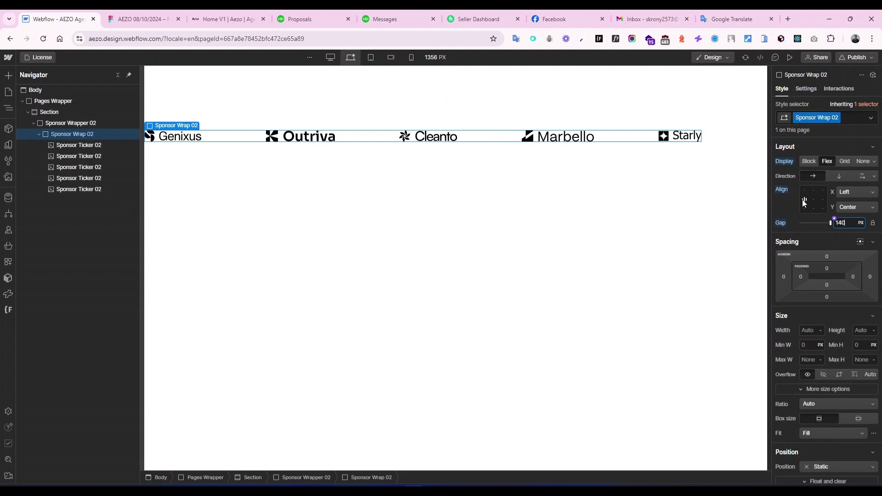
Collapse Sponsor Wrap 02 and duplicate it inside Sponsor Wrapper 02
click(91, 145)
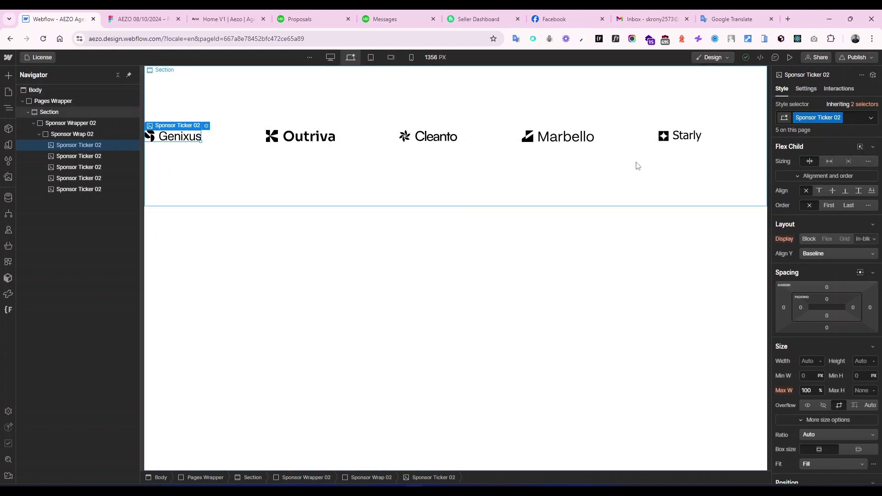
click(41, 134)
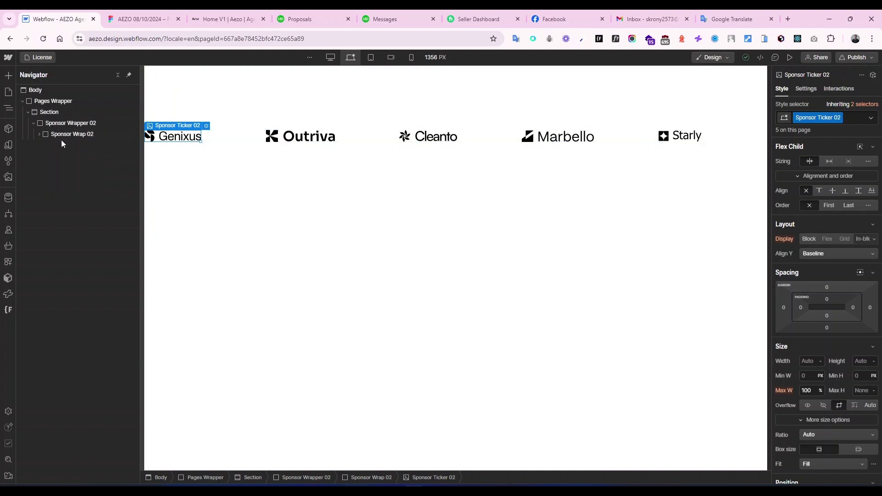
click(84, 137)
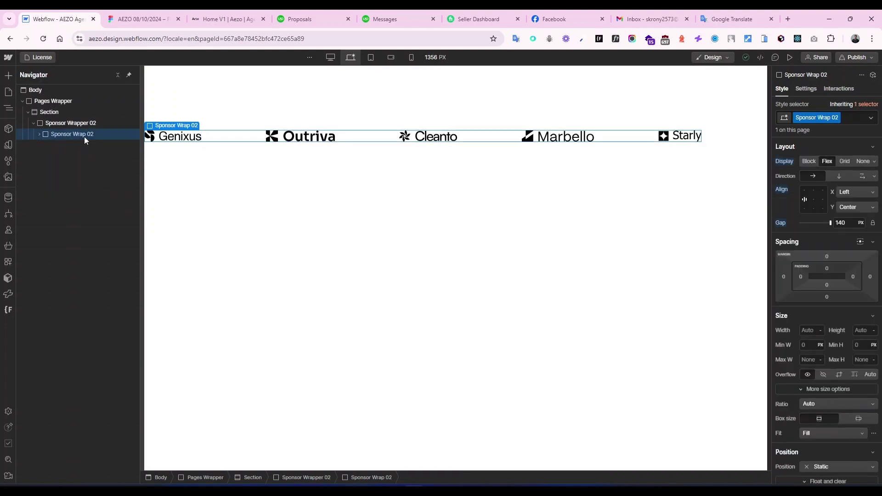
key(ctrl+d)
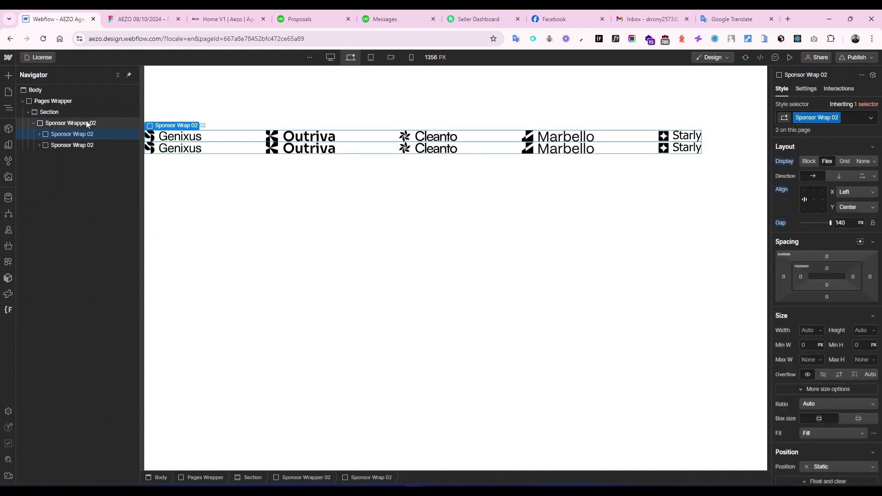
Set Sponsor Wrapper 02 to a horizontal flex layout, aligned left on X and center on Y
click(87, 120)
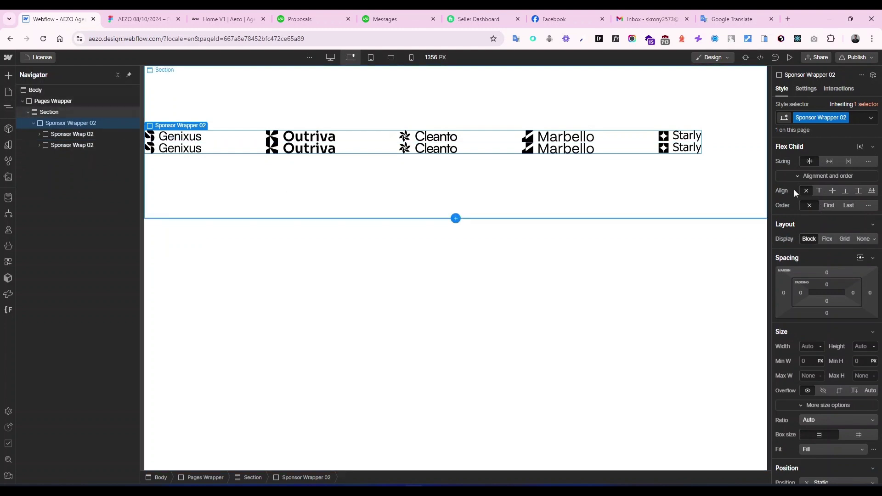
click(826, 239)
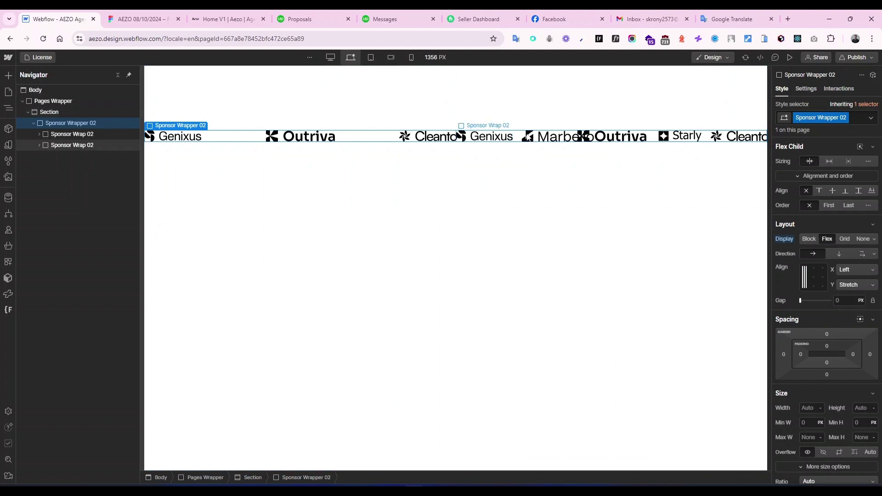
click(804, 278)
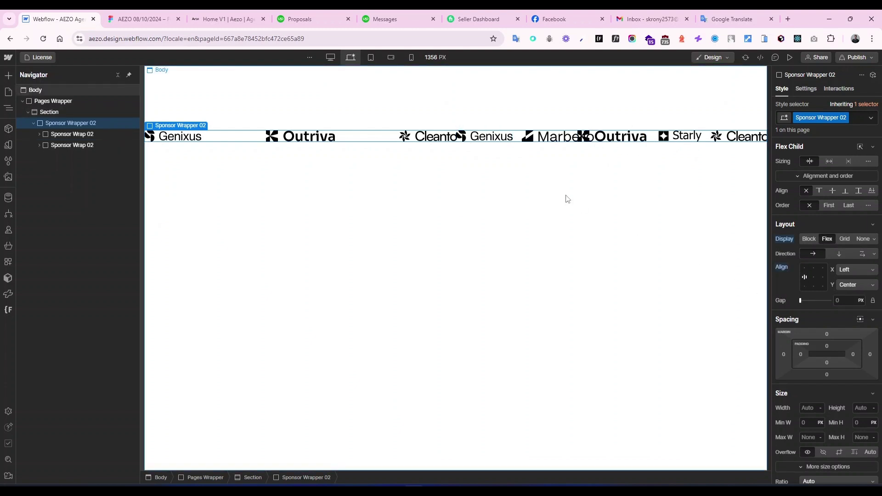
Set the flex child sizing of Sponsor Wrap 02 and its Sponsor Ticker 02 images to neither shrink nor grow
click(95, 136)
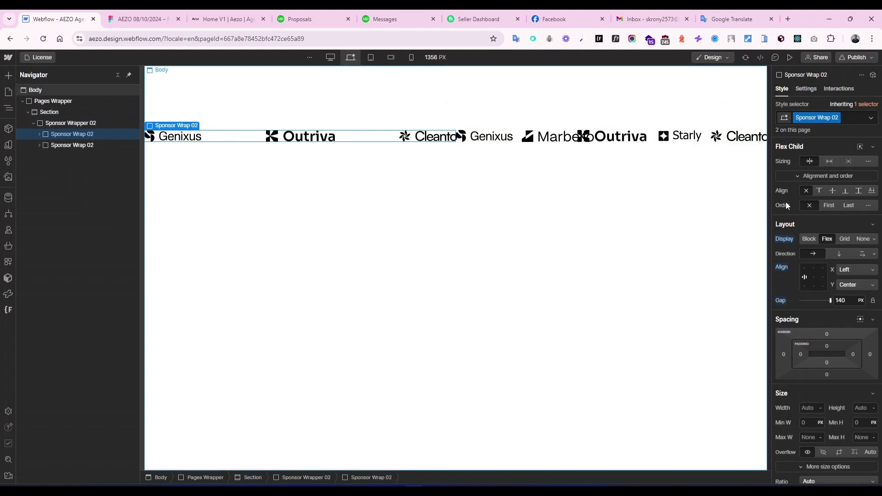
click(851, 160)
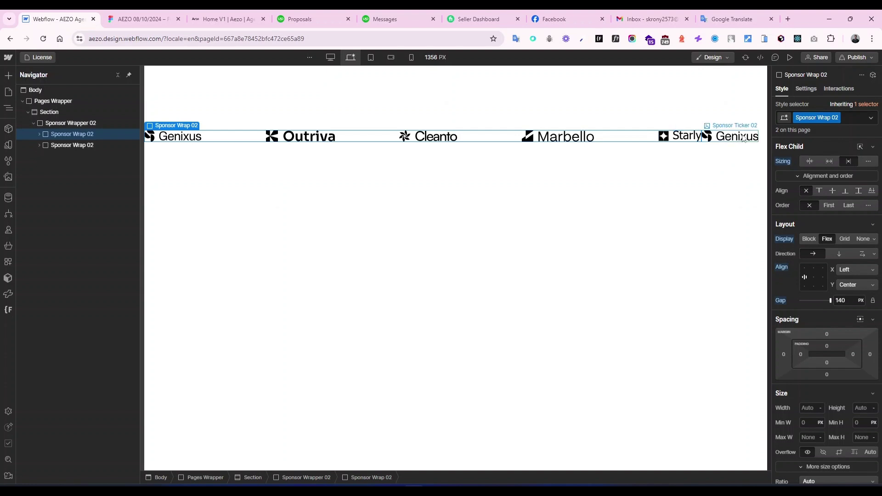
click(39, 135)
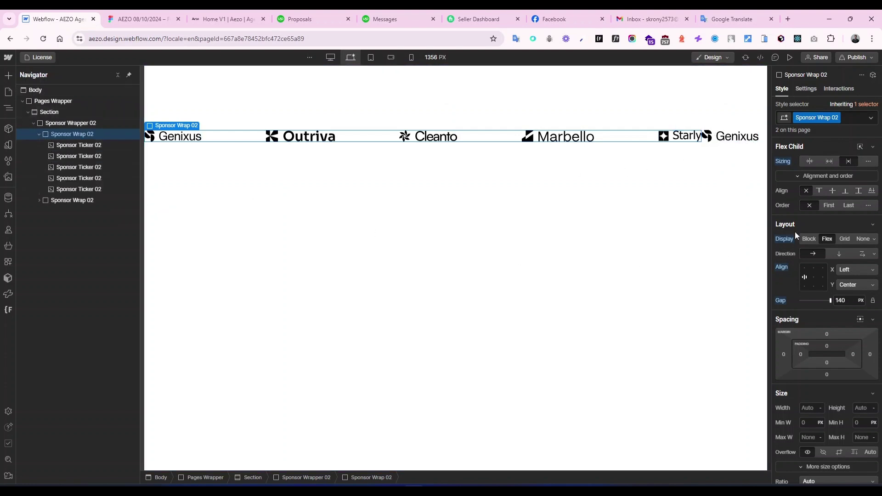
click(101, 147)
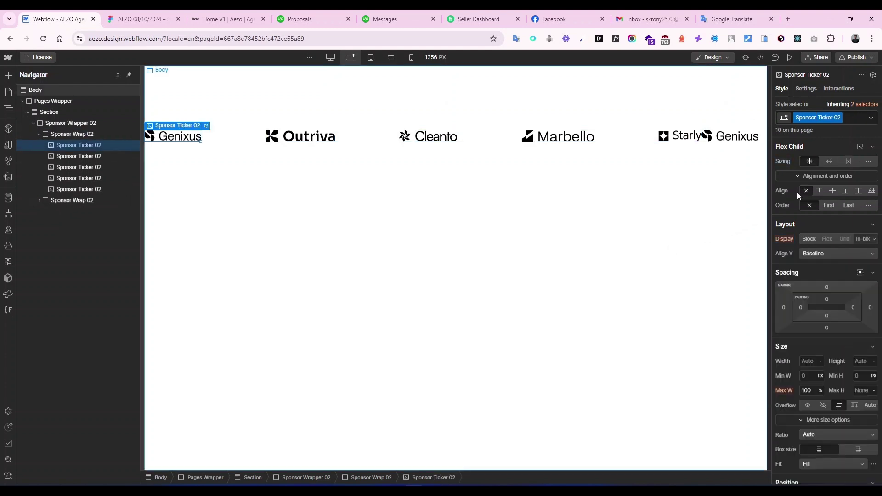
click(848, 161)
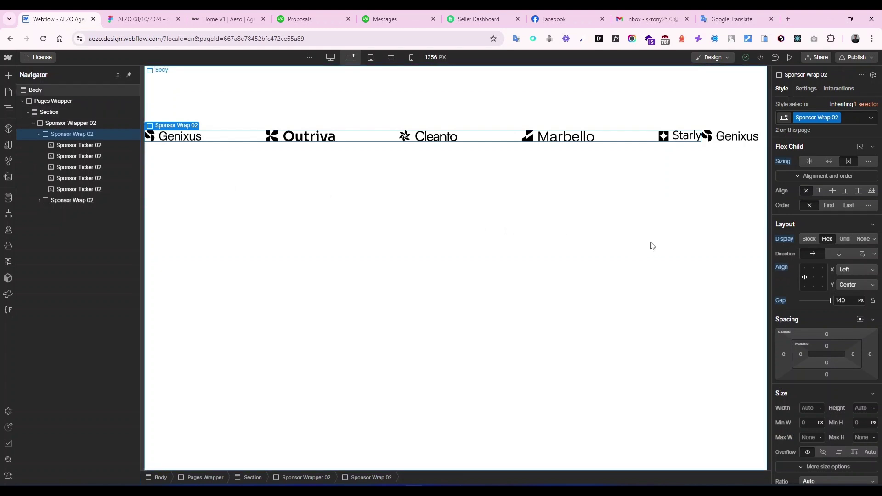
Reset the display setting of Sponsor Wrap 02, check the ticker image's style, and restore the wrap's flex layout
click(784, 239)
click(786, 254)
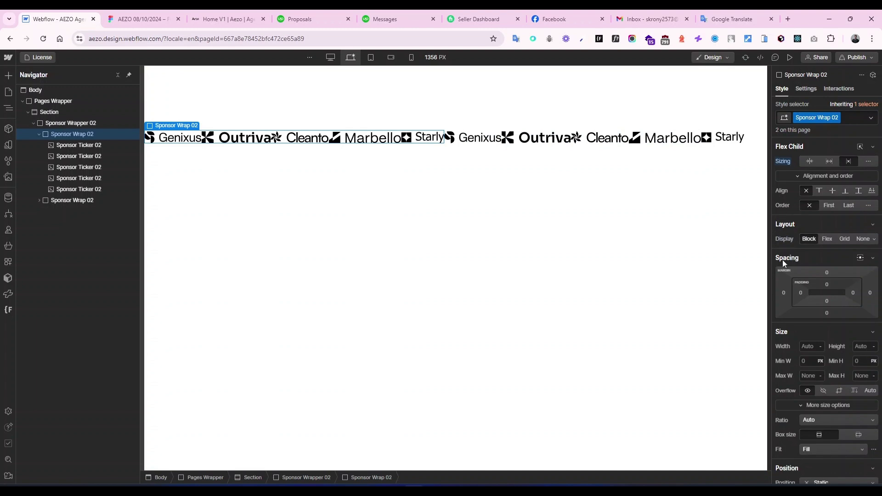
click(79, 145)
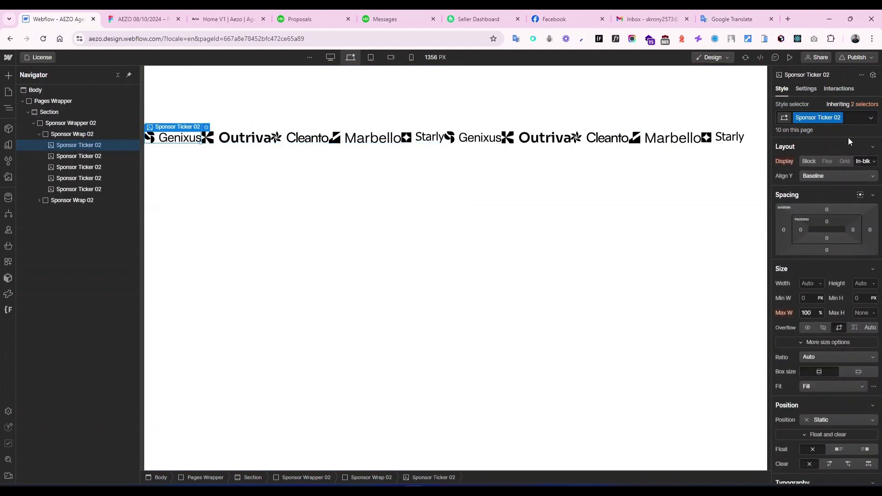
click(97, 134)
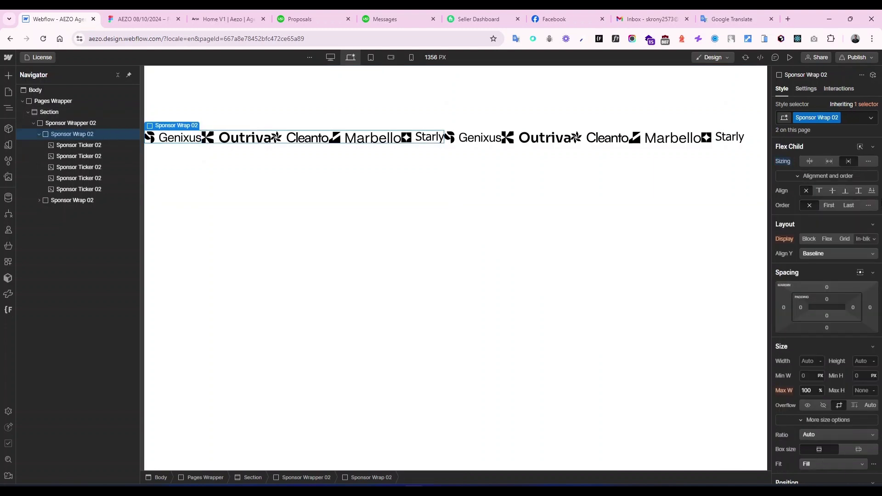
click(822, 239)
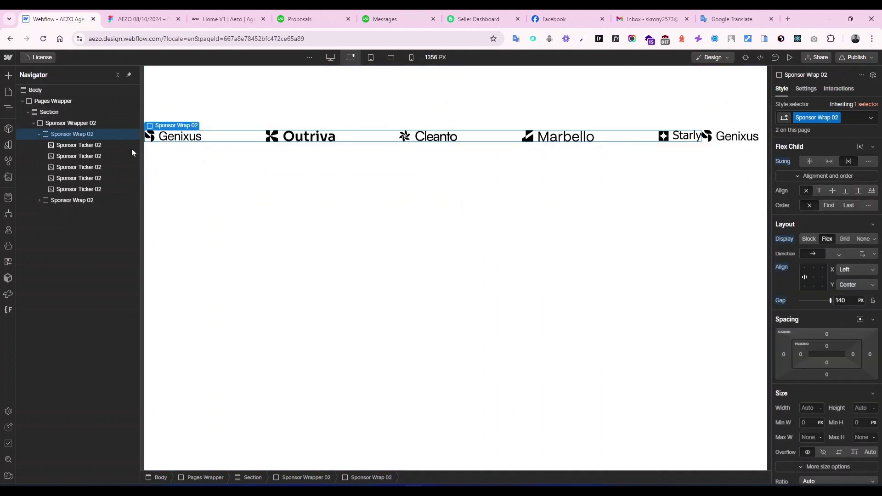
Set the gap between the two logo rows in Sponsor Wrapper 02 to 140 px
click(114, 145)
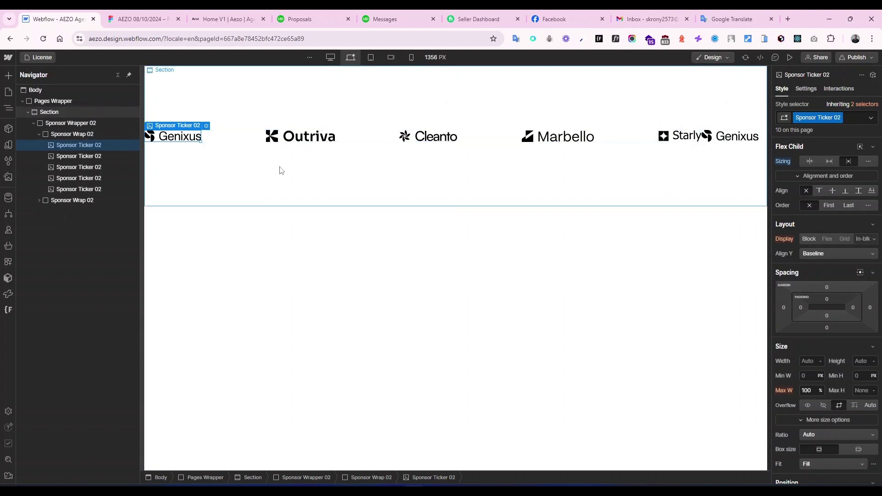
click(38, 135)
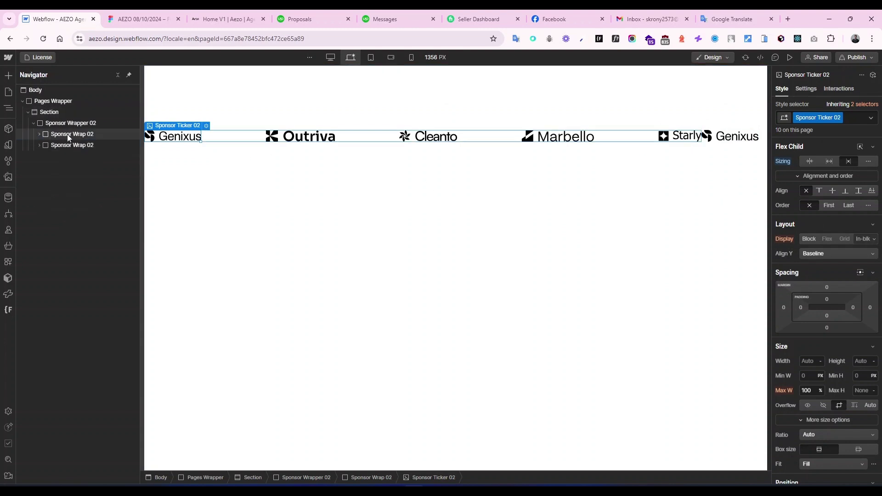
click(67, 134)
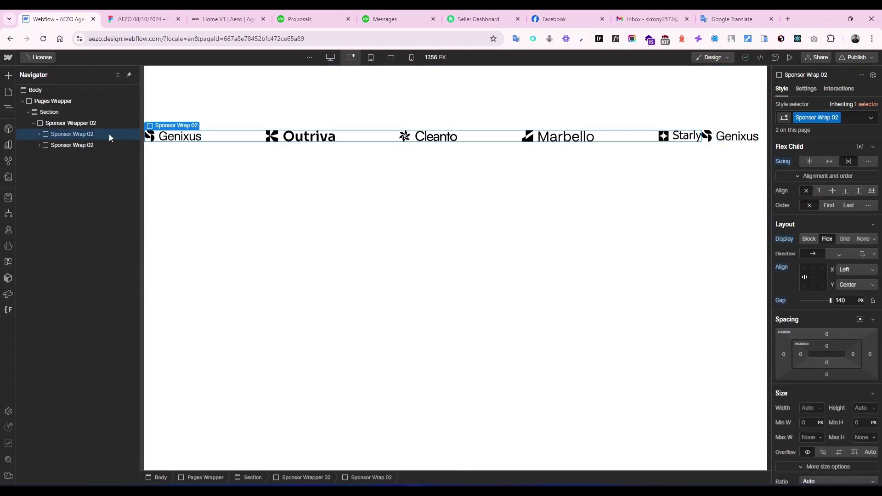
click(88, 123)
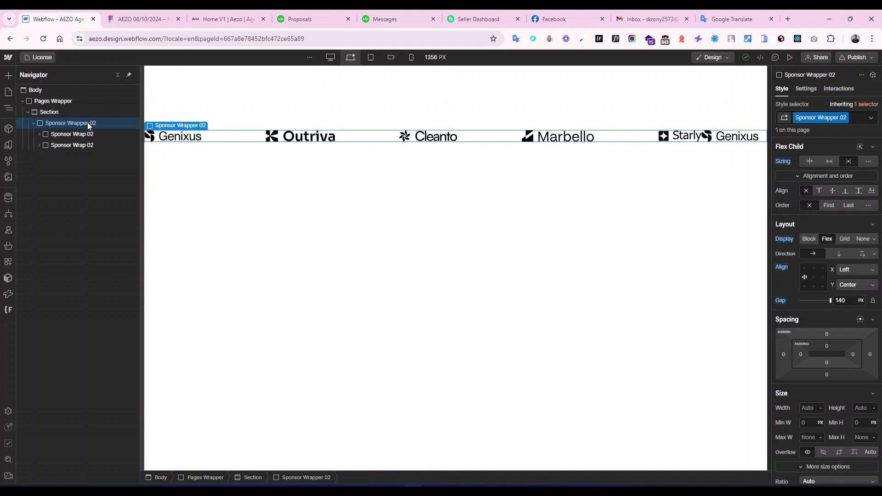
click(848, 298)
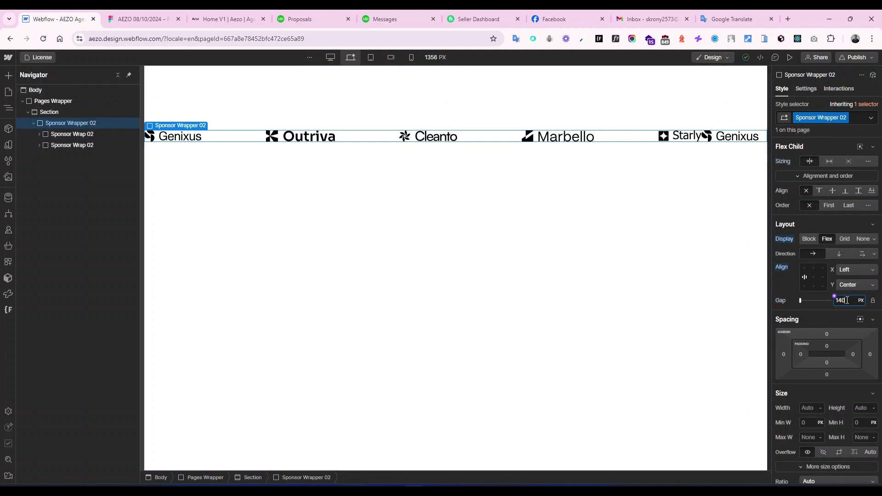
key(Return)
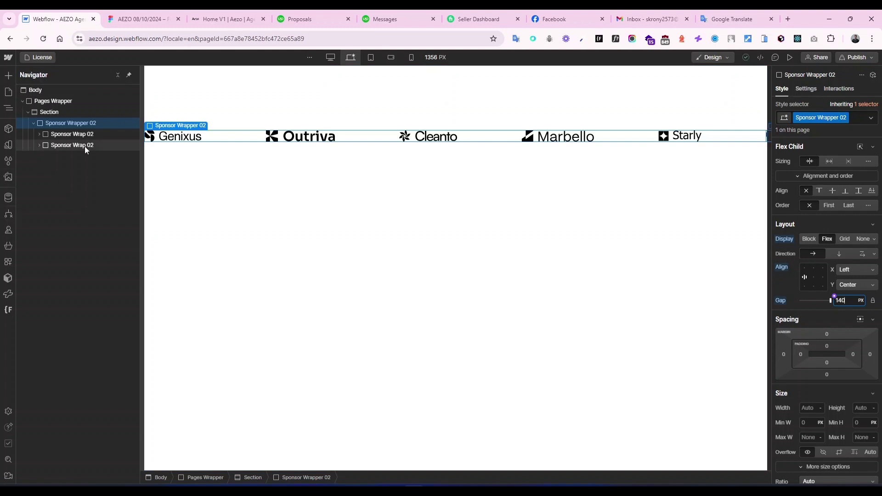
Add a Page load interaction trigger with Sponsor Wrapper 02 selected
click(94, 134)
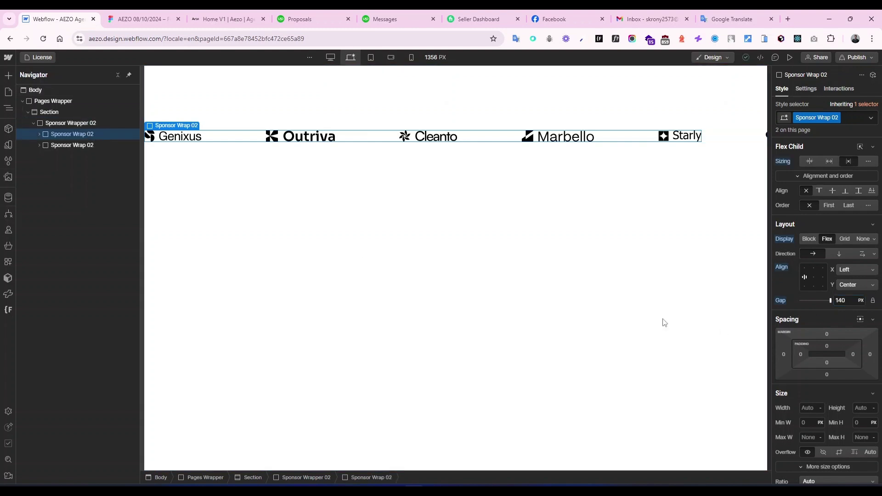
click(84, 124)
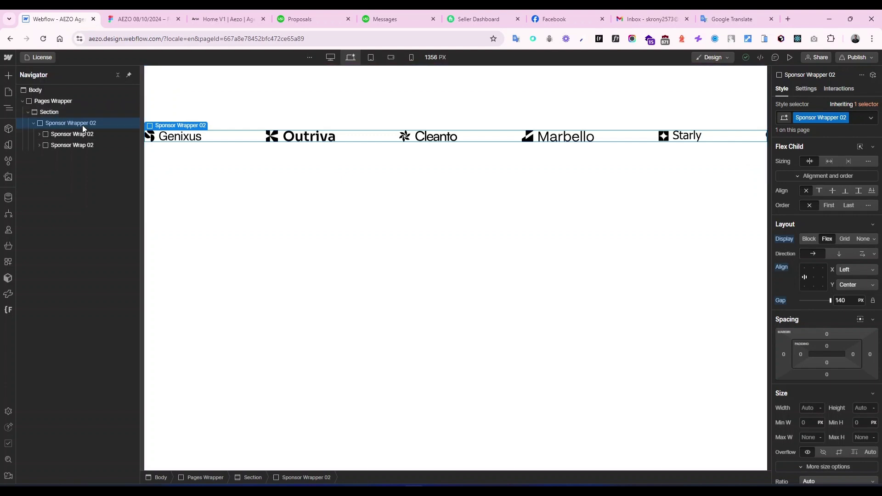
click(847, 89)
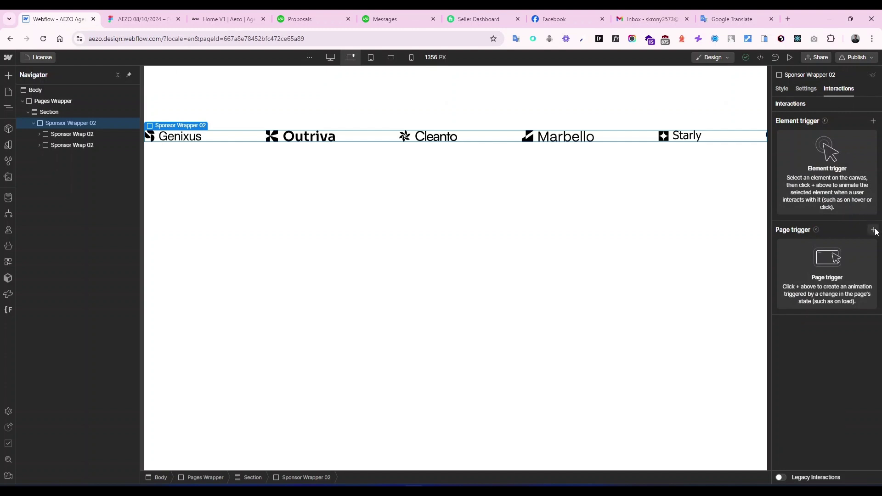
click(873, 230)
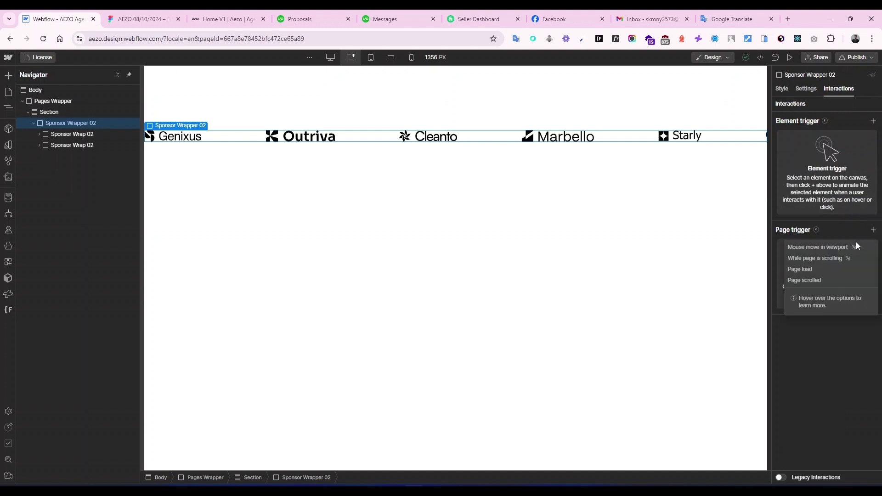
click(831, 271)
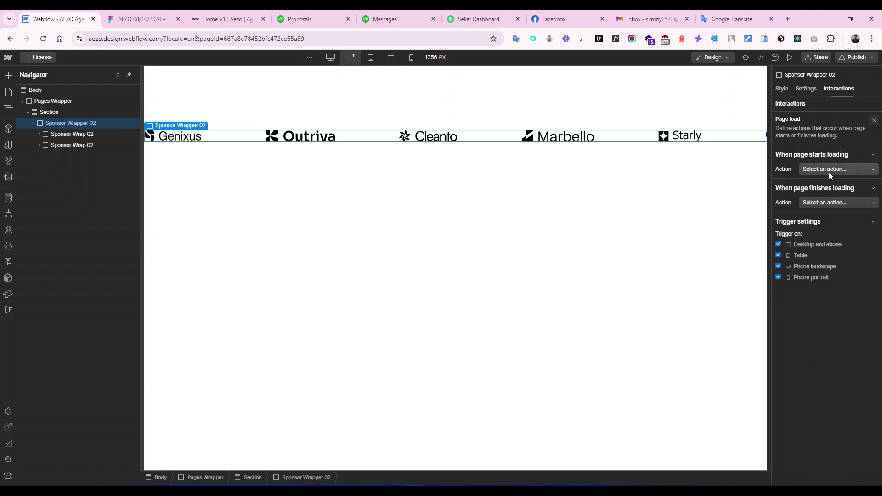
Start a new timed animation named Sponsor Ticker 02 when the page finishes loading
click(835, 202)
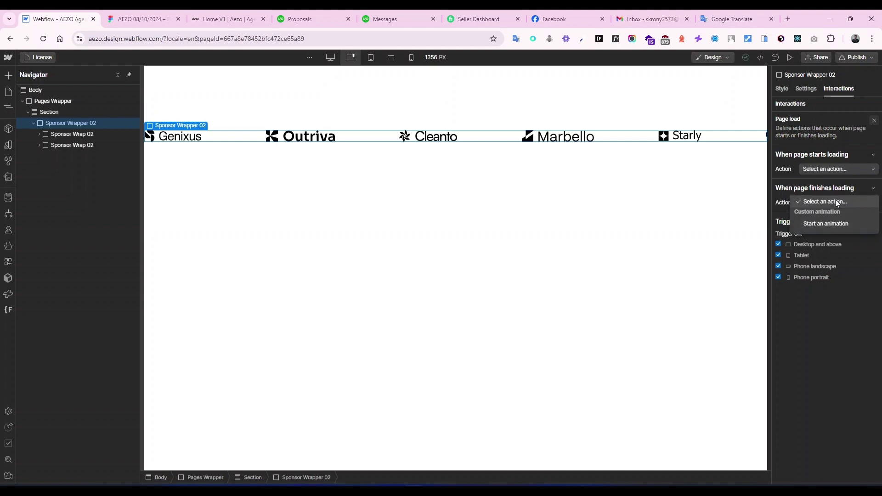
click(833, 226)
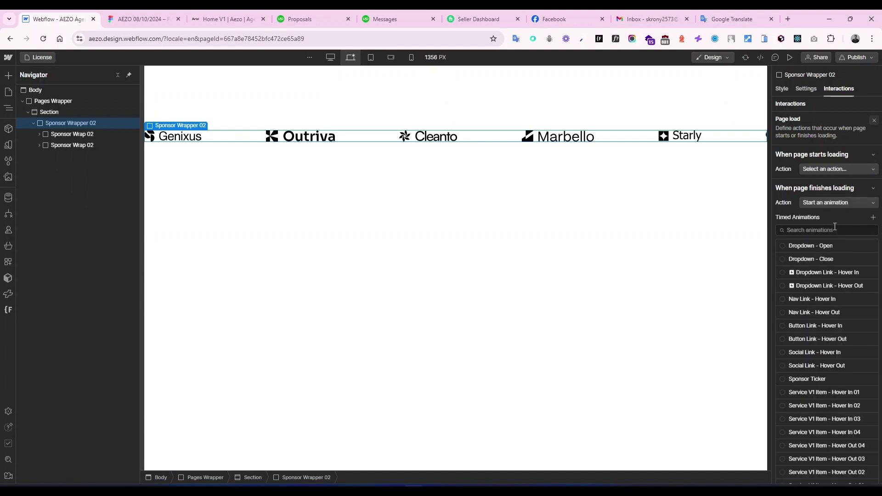
click(873, 218)
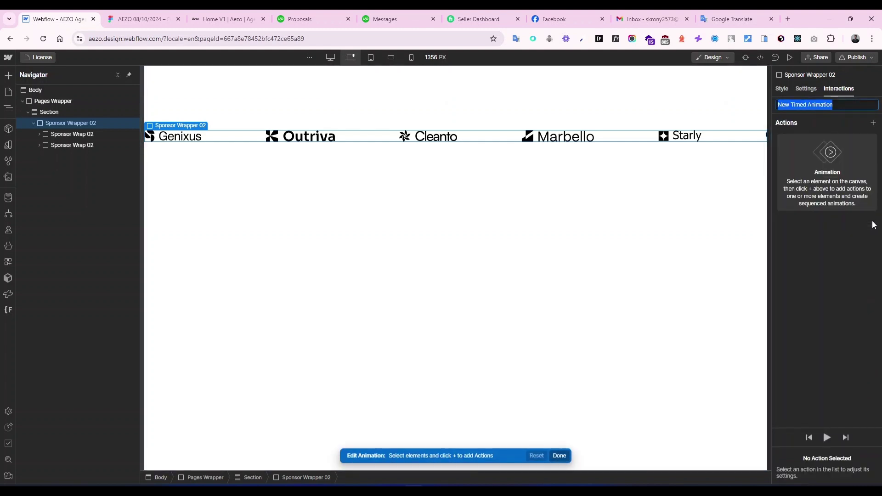
text(Sponsor Ticker)
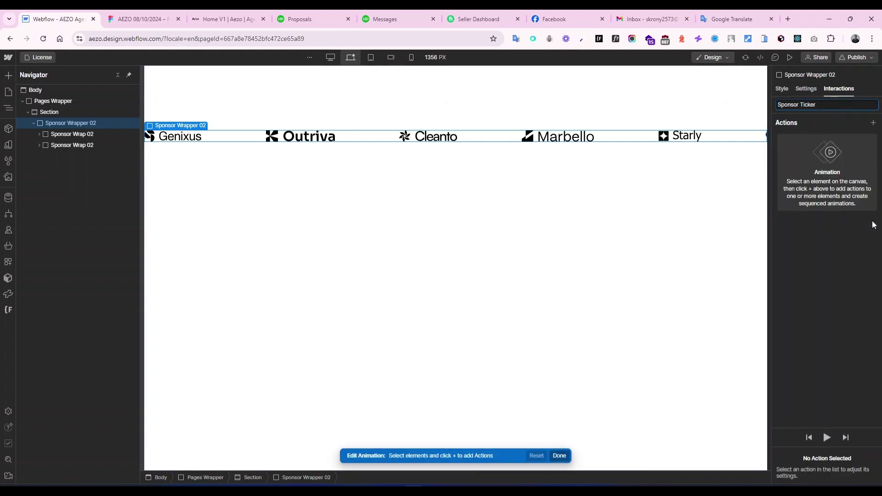
text( 02)
key(Return)
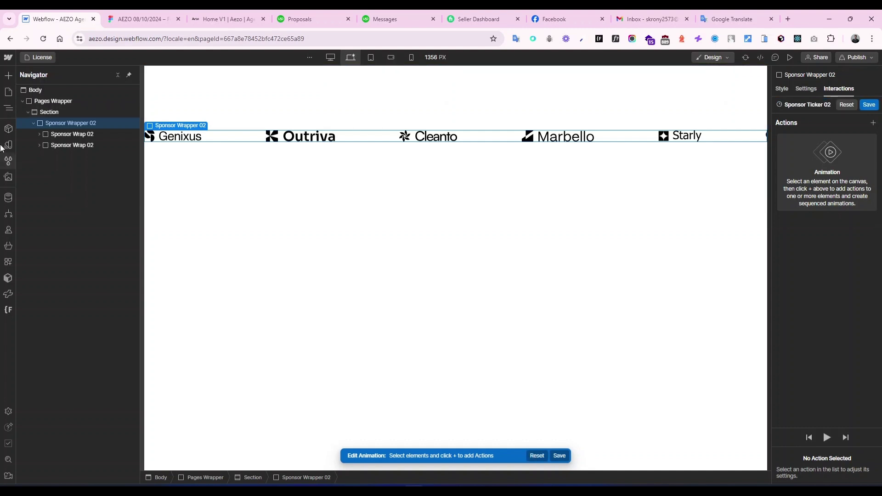
Add a Move action for Sponsor Wrap 02 with a 20 s duration and -100% horizontal movement, affecting all elements with this class
click(83, 138)
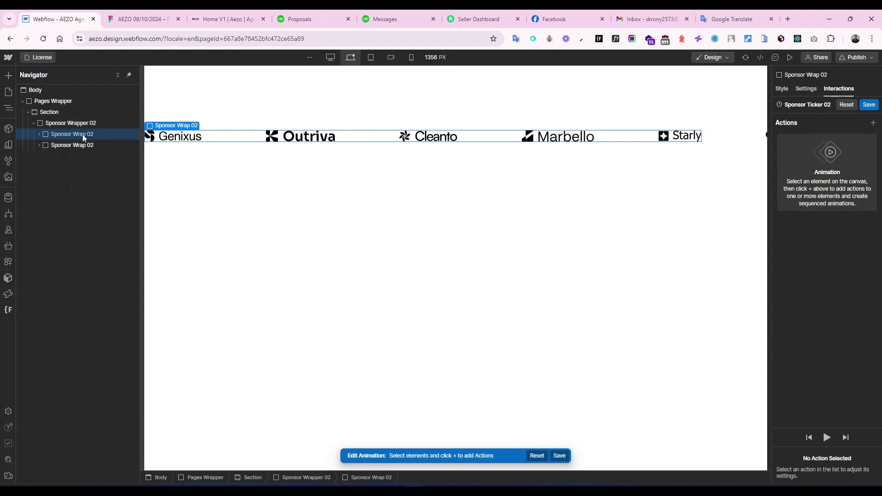
click(875, 126)
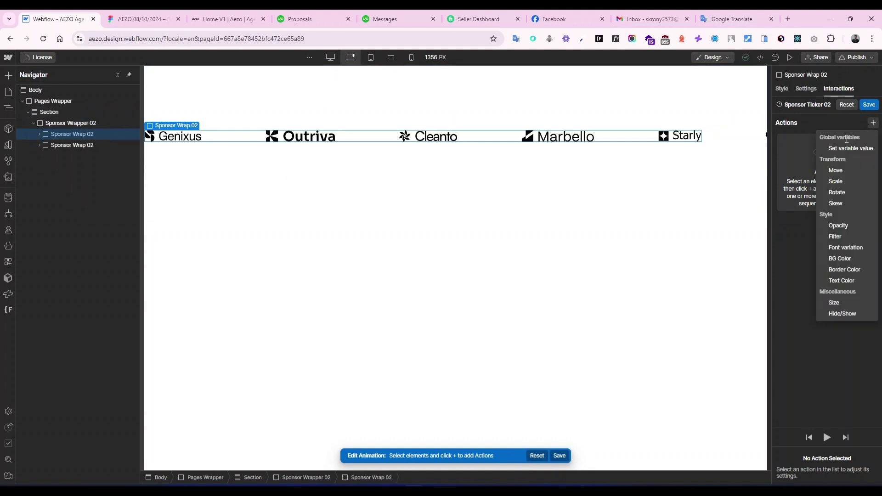
click(841, 172)
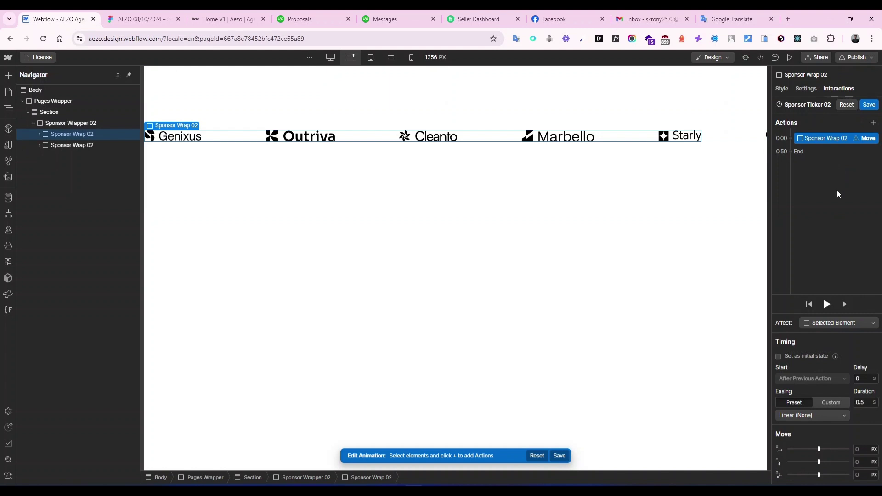
click(866, 407)
text(20)
click(862, 450)
text(-100%)
key(Return)
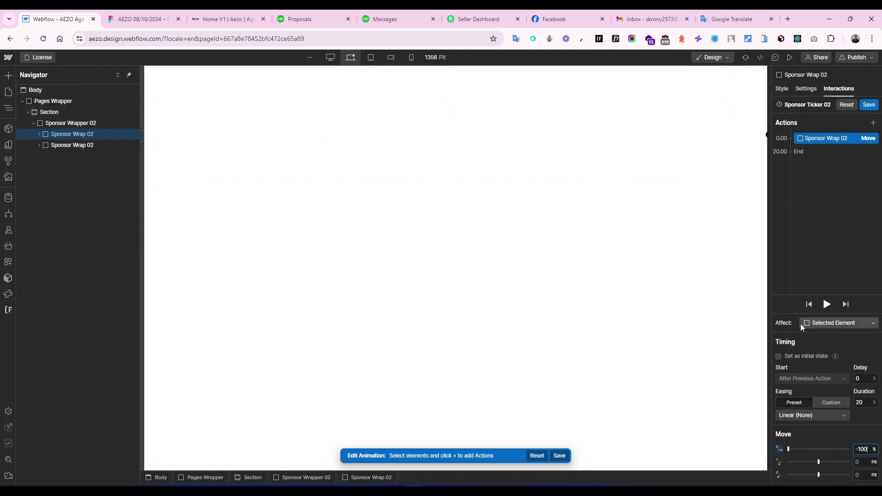
click(864, 325)
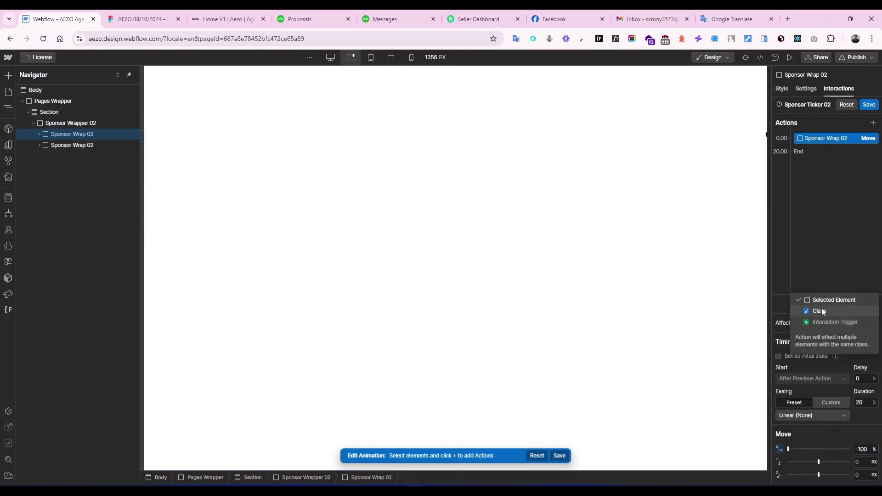
click(823, 311)
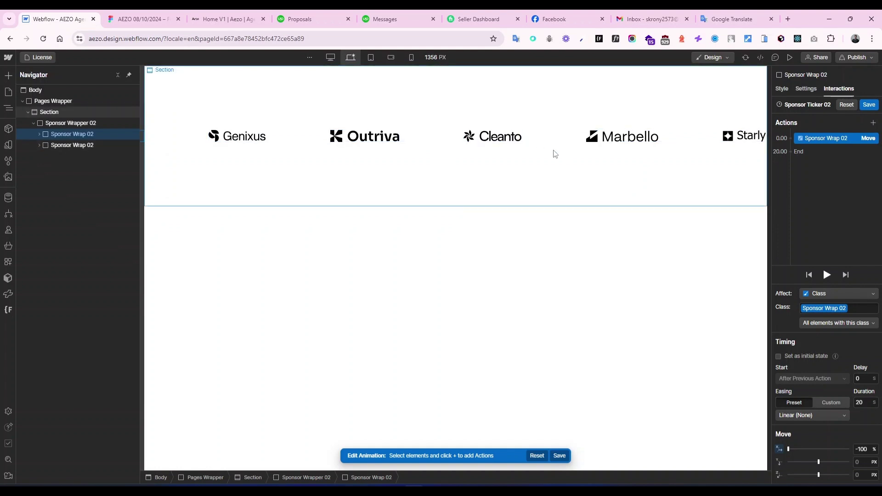
Duplicate the Sponsor Wrap 02 Move action and set the copy's duration to 0 s and its horizontal movement to 0%
right_click(843, 143)
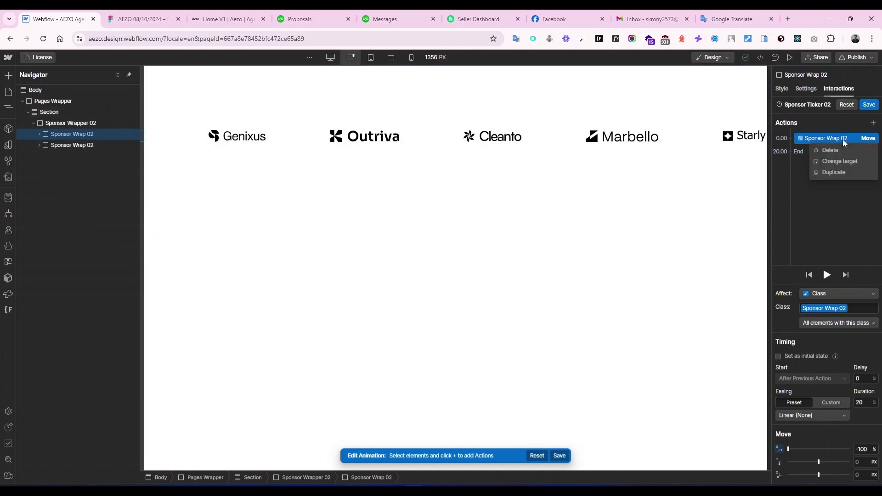
click(826, 174)
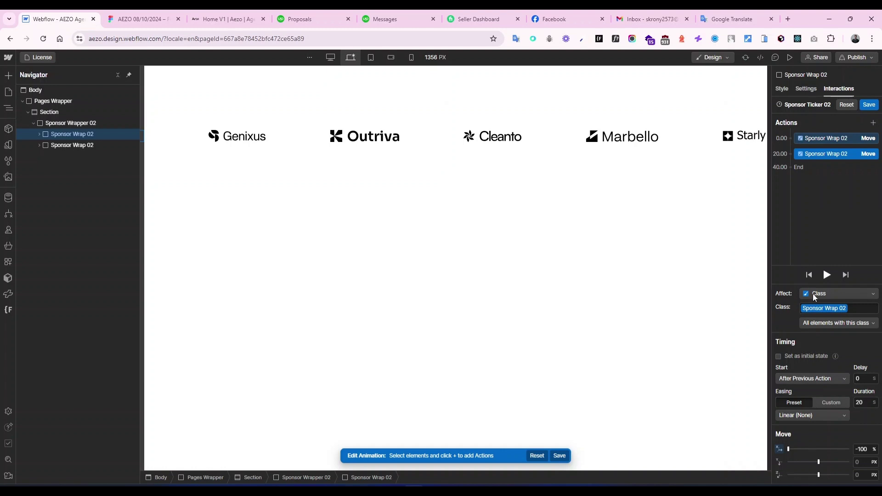
double_click(862, 402)
text(0)
double_click(869, 450)
text(0)
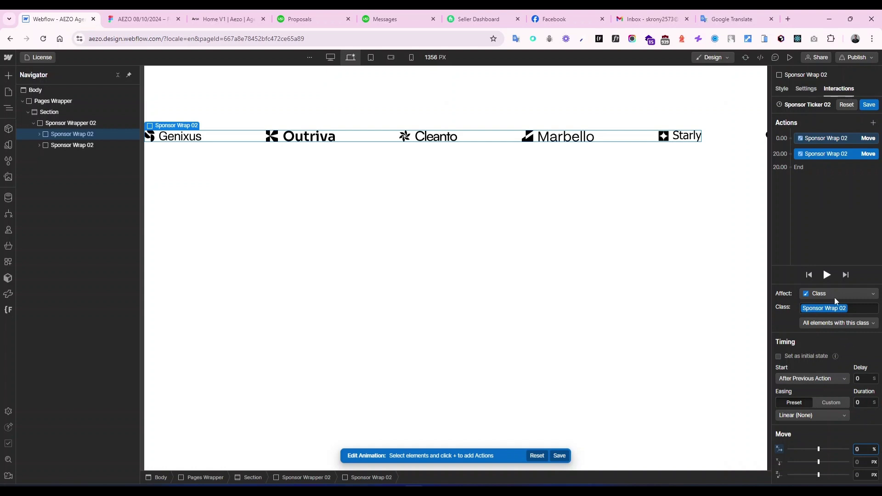
Preview and save the Sponsor Ticker 02 animation, and enable looping for it in the page load trigger
click(828, 275)
click(869, 105)
scroll(841, 247, down, 10)
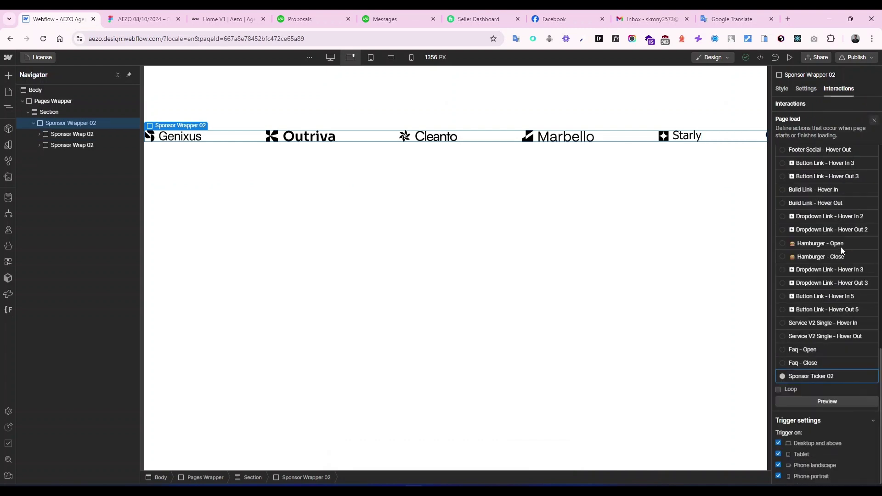
click(778, 389)
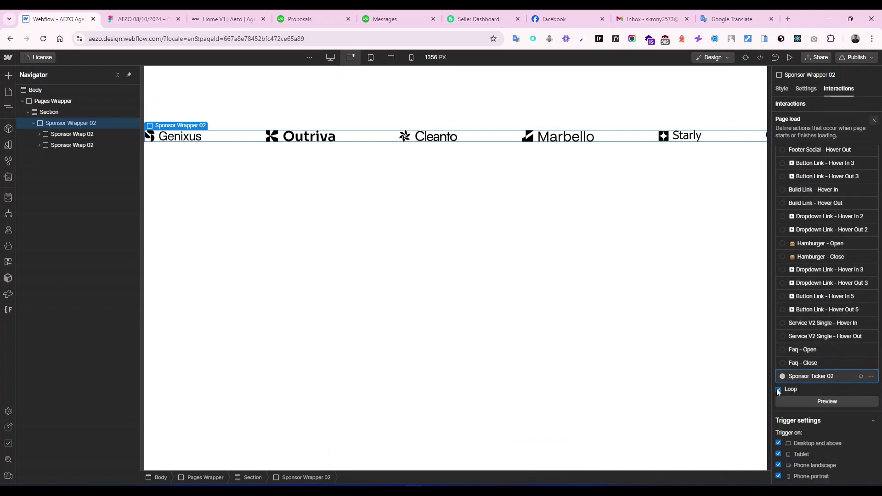
Publish the site to aezo.webflow.io and open the live License page to check the ticker
click(850, 60)
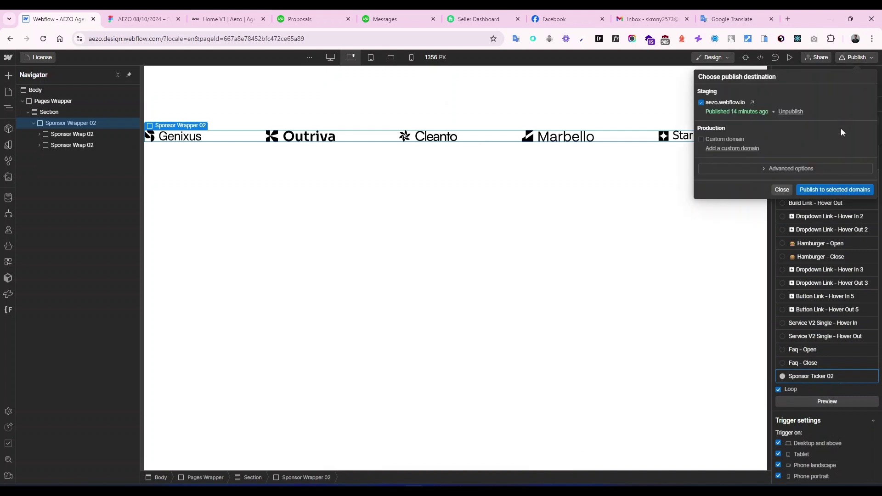
click(818, 189)
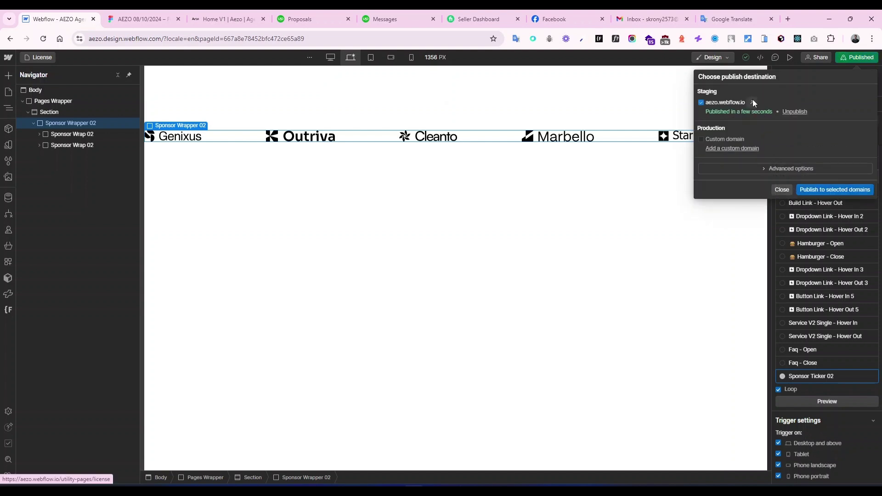
click(753, 101)
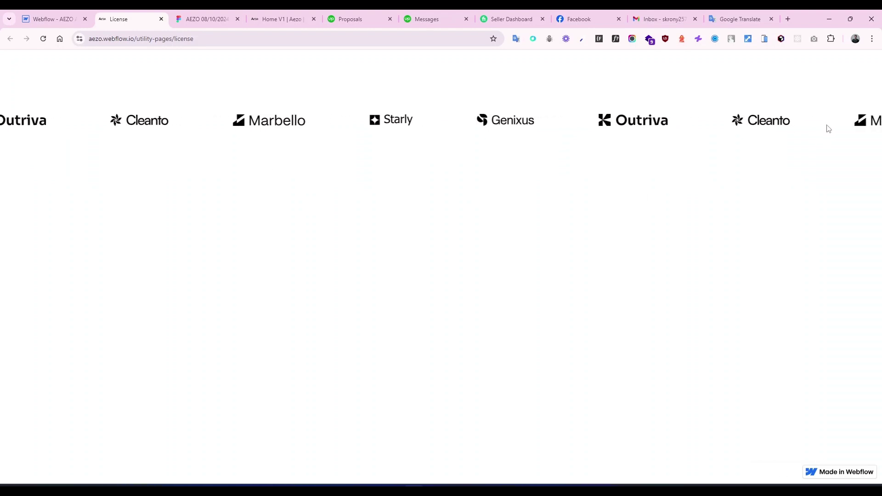
Switch back to the Webflow Designer and reset the flex gap on both Sponsor Wrapper 02 and Sponsor Wrap 02
click(54, 13)
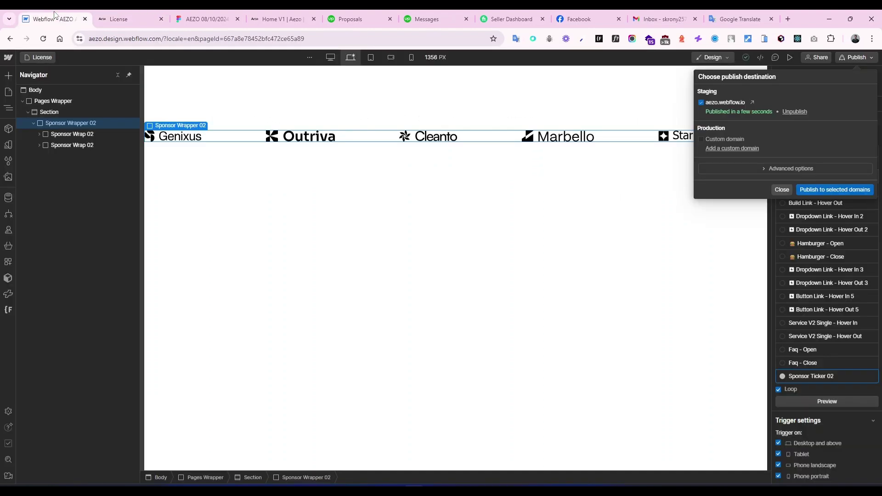
click(782, 189)
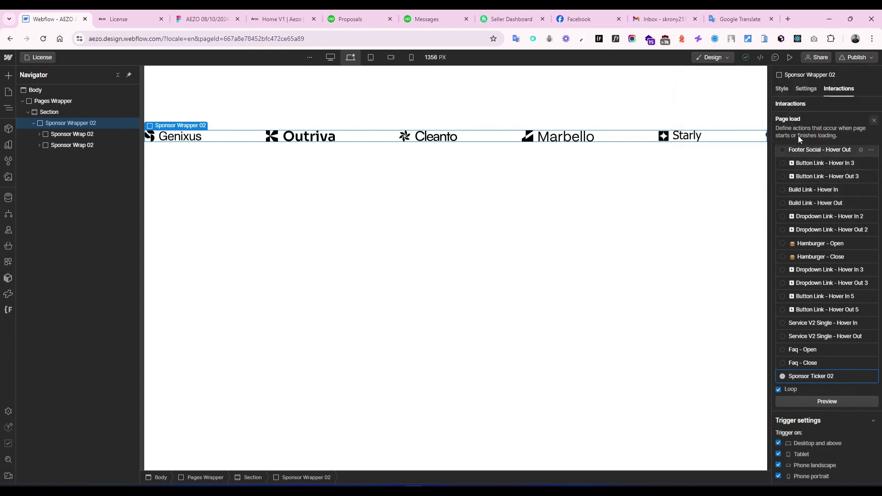
click(780, 89)
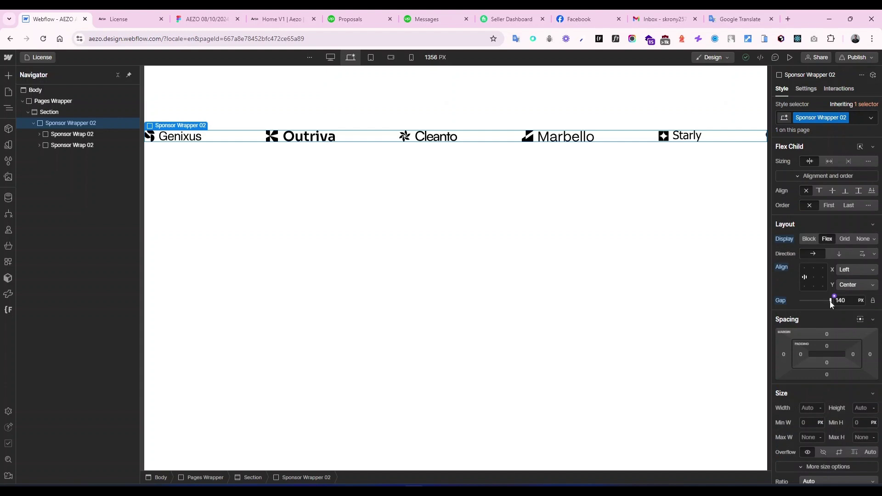
alt+click(781, 302)
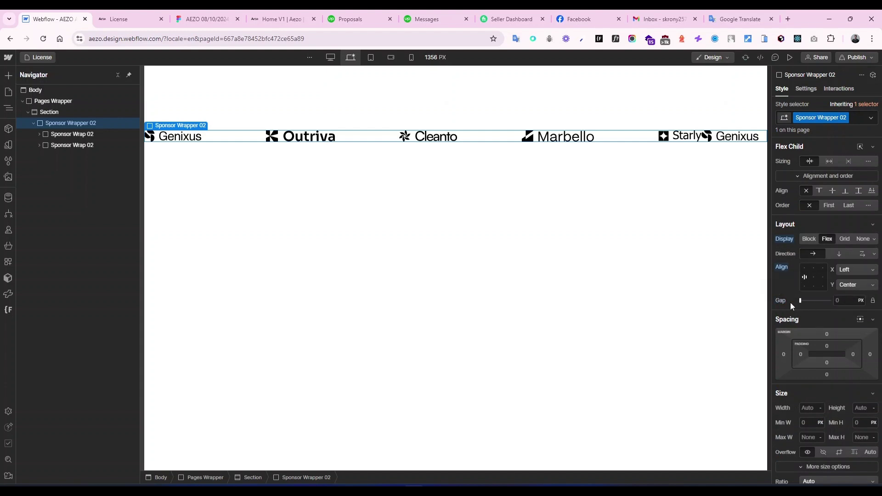
key(Down)
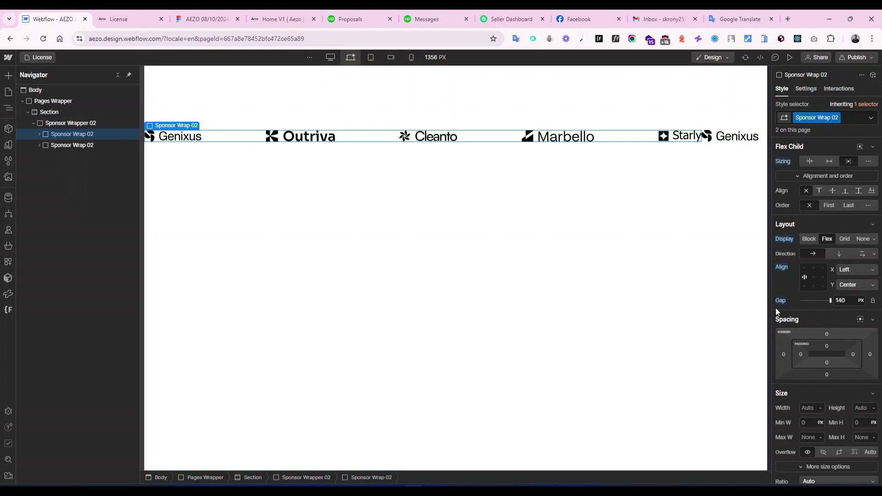
click(781, 301)
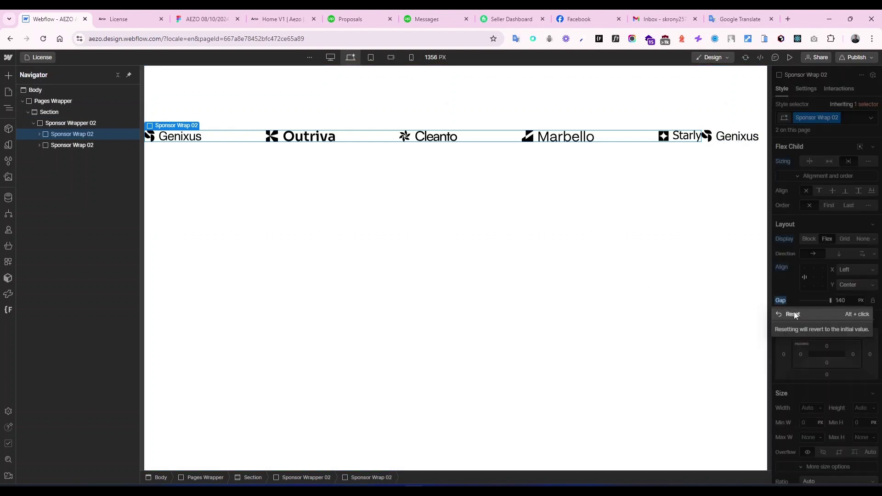
click(793, 314)
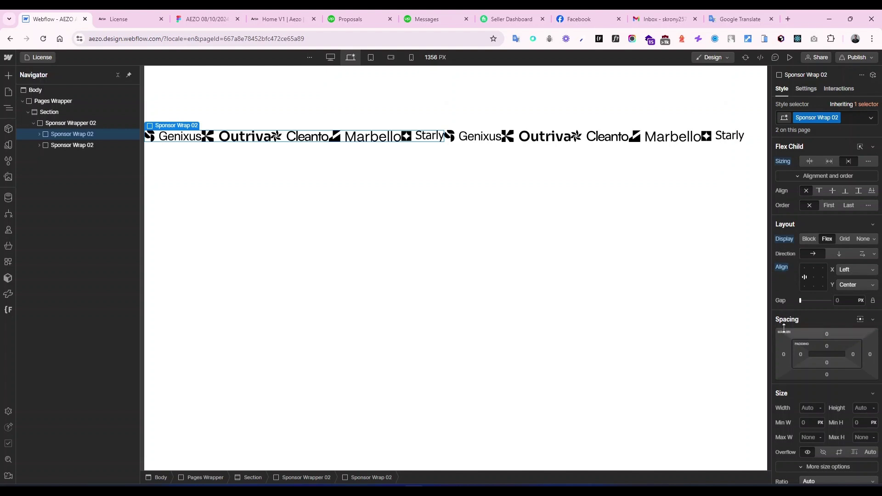
Give the Sponsor Ticker 02 logo images inside the first wrap a right margin of 100 px
click(40, 135)
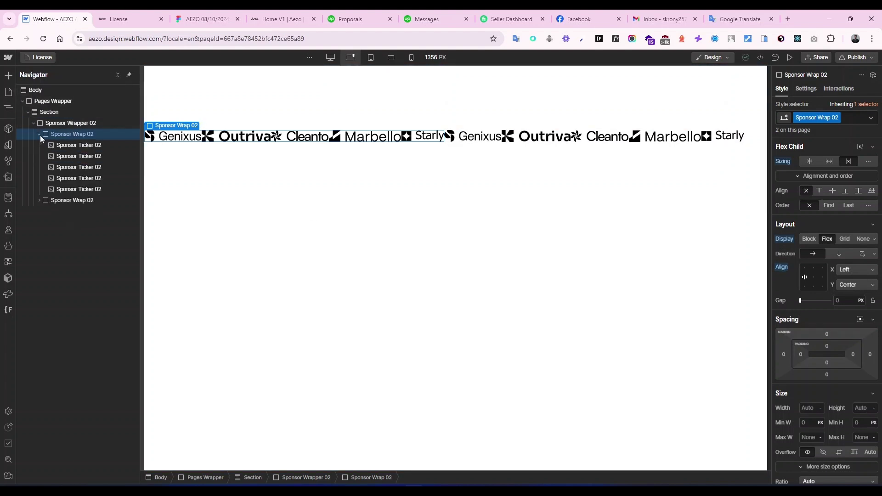
click(68, 146)
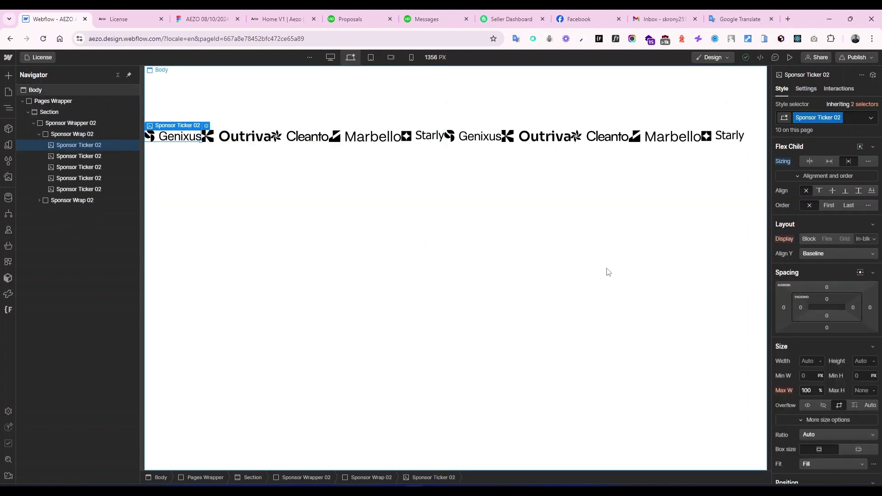
click(869, 308)
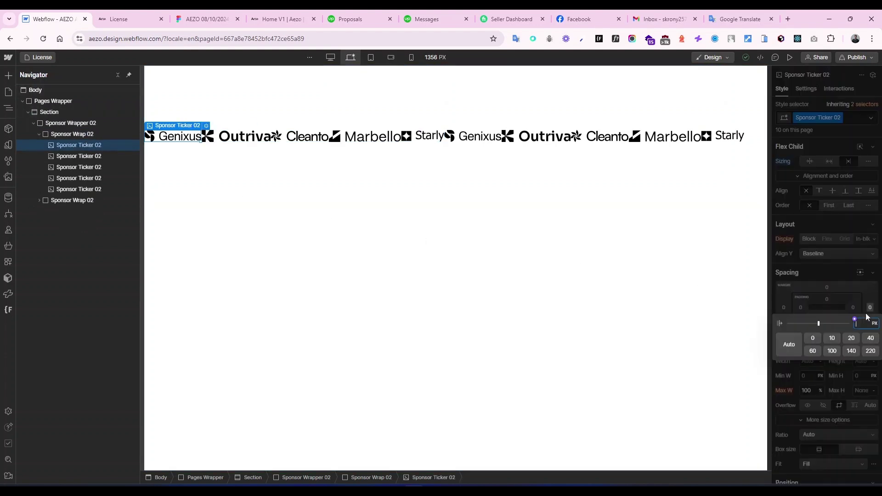
click(834, 353)
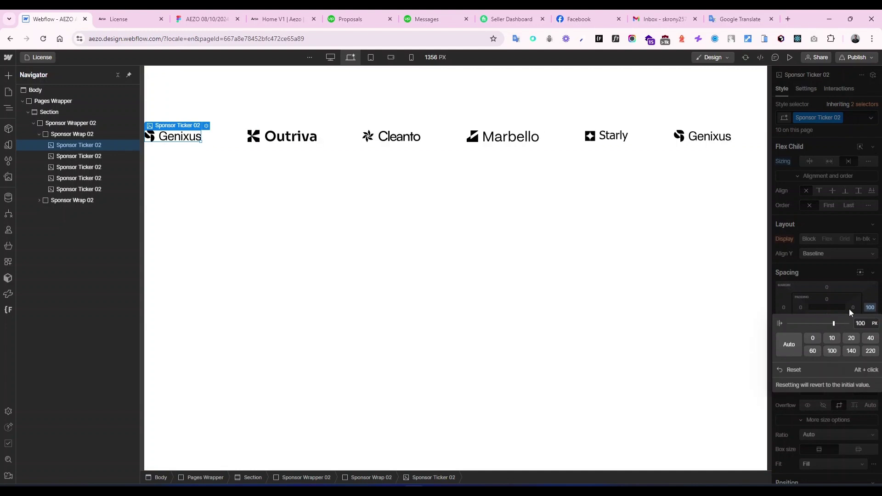
click(846, 280)
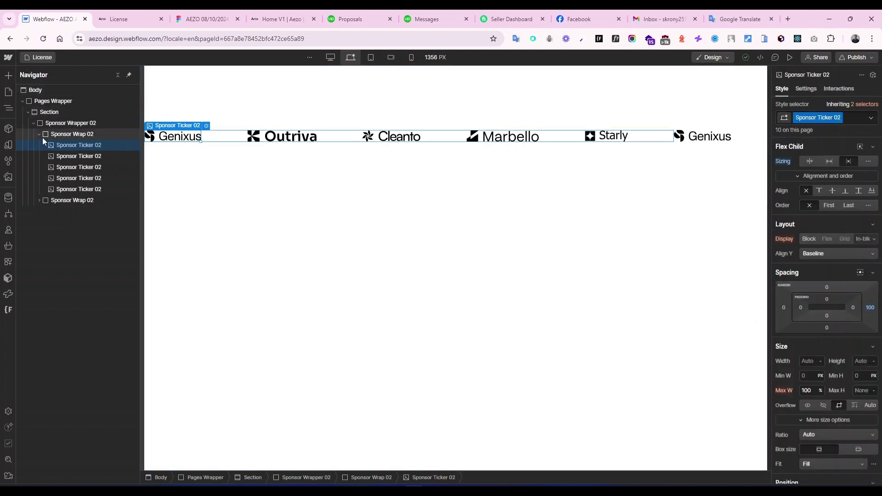
Duplicate the second Sponsor Wrap 02 row to add a third row of logos
click(40, 134)
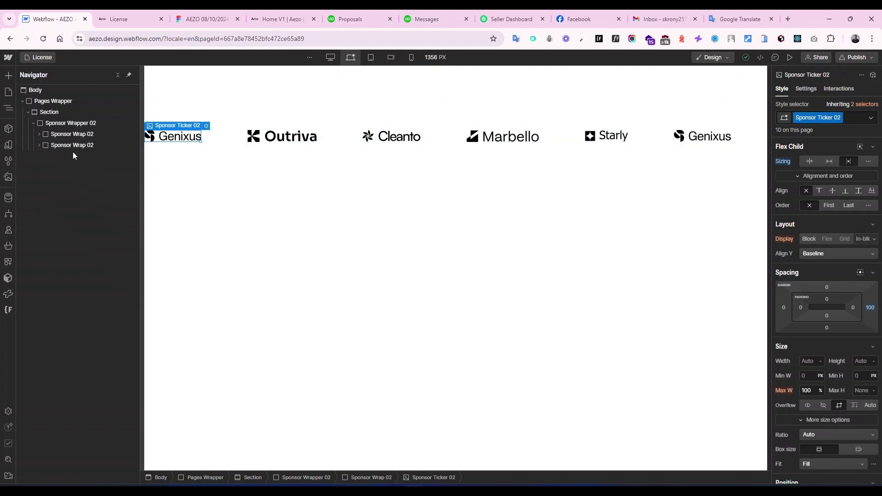
click(79, 145)
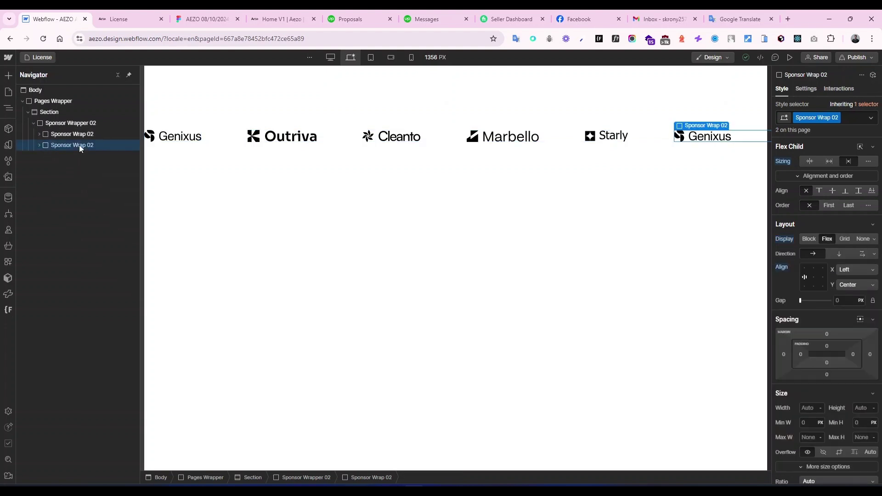
key(ctrl+d)
Publish the updated site to aezo.webflow.io and reload the live License page to check the logo spacing and loop
click(855, 57)
click(832, 188)
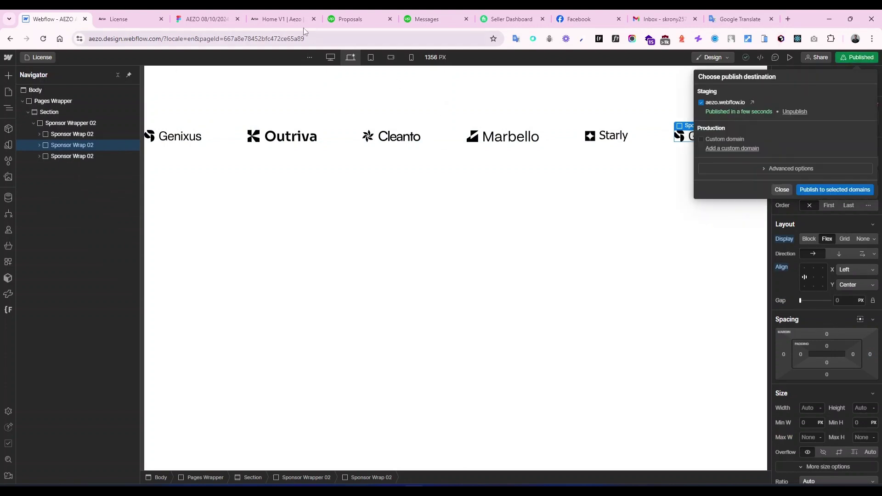
click(136, 18)
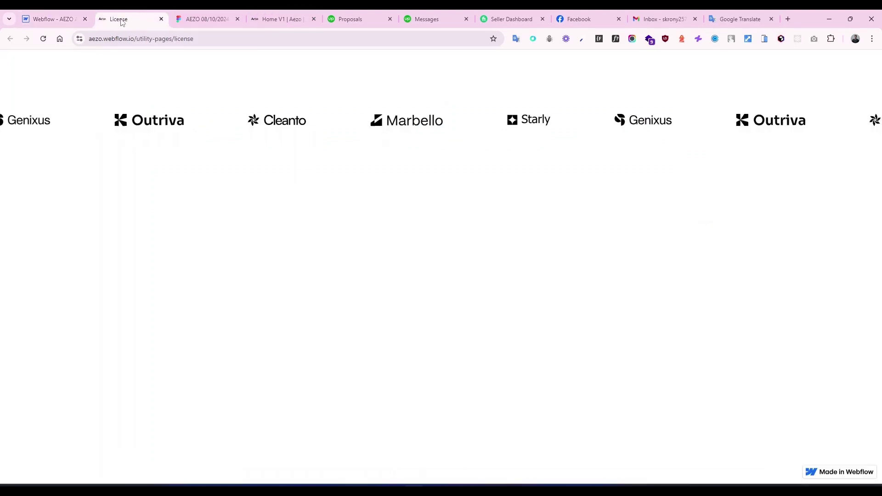
click(43, 39)
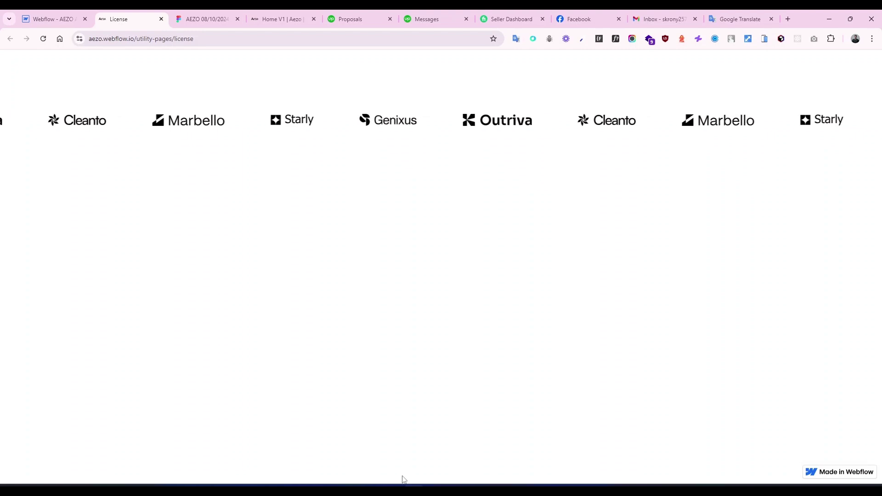
Return to the Webflow Designer and set the ticker Section's overflow to visible
click(36, 15)
click(50, 113)
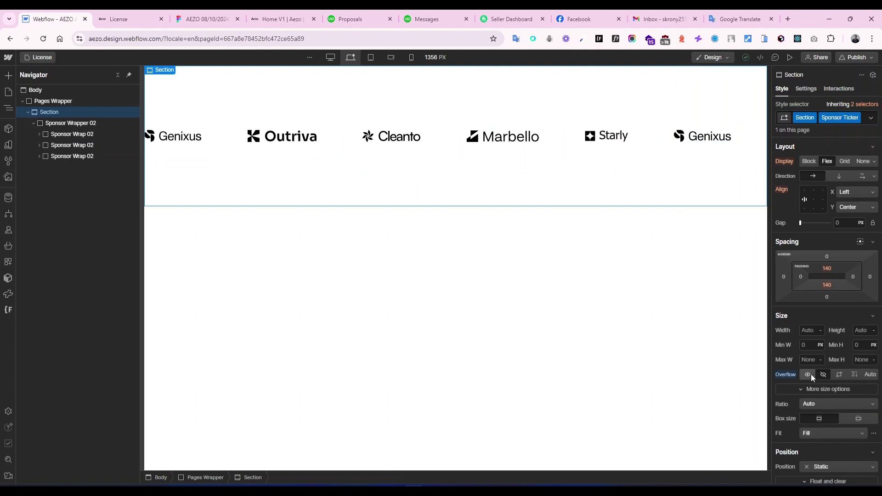
click(809, 374)
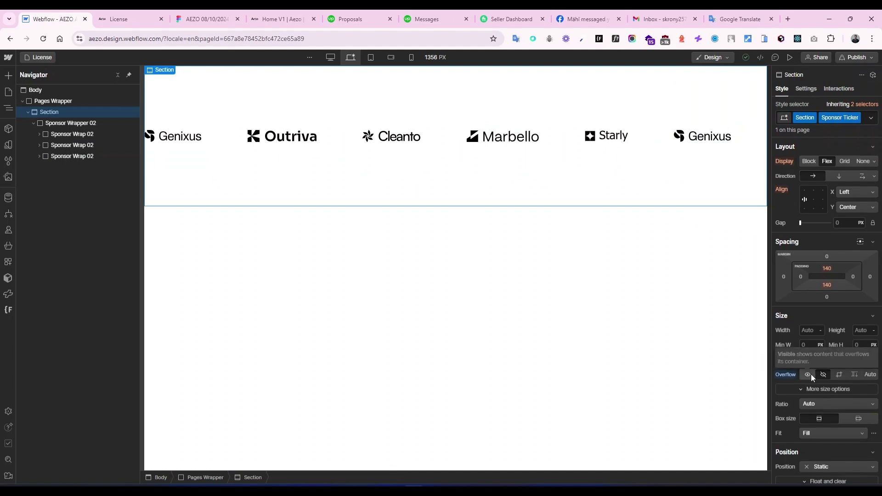
Republish to the staging domain and view the live License page with the Section's new overflow setting
click(856, 57)
click(820, 190)
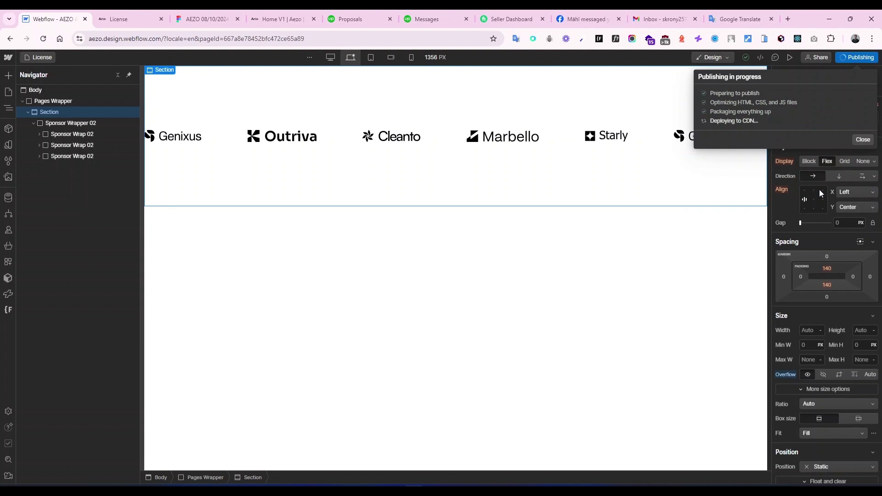
click(119, 19)
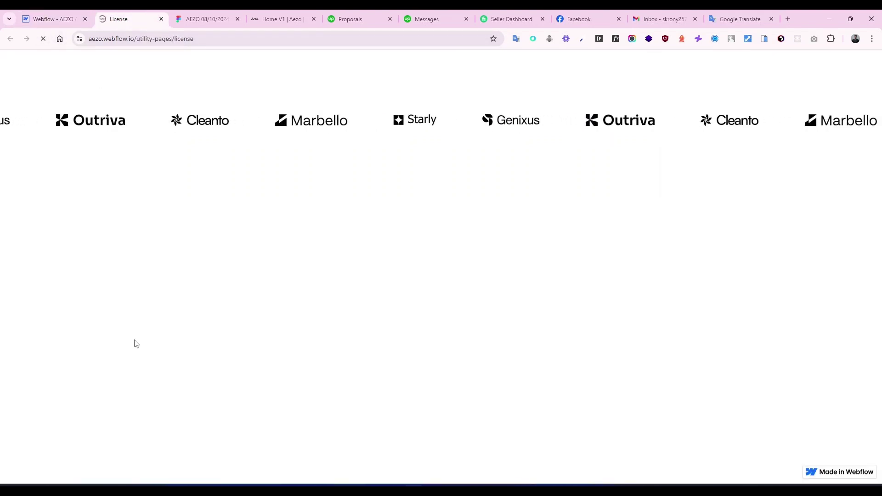
Return to the Webflow Designer, set the ticker Section's overflow to hidden, and look at the ticker on the live License page
drag(152, 483, 176, 482)
click(53, 19)
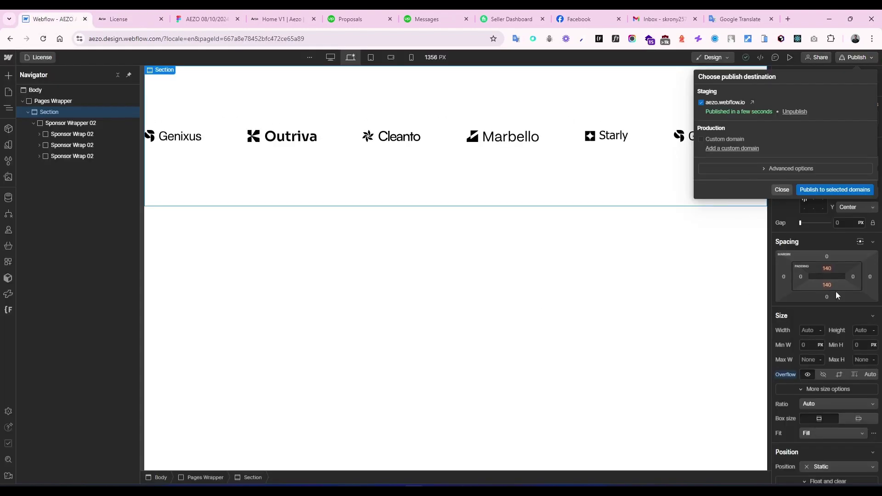
click(826, 373)
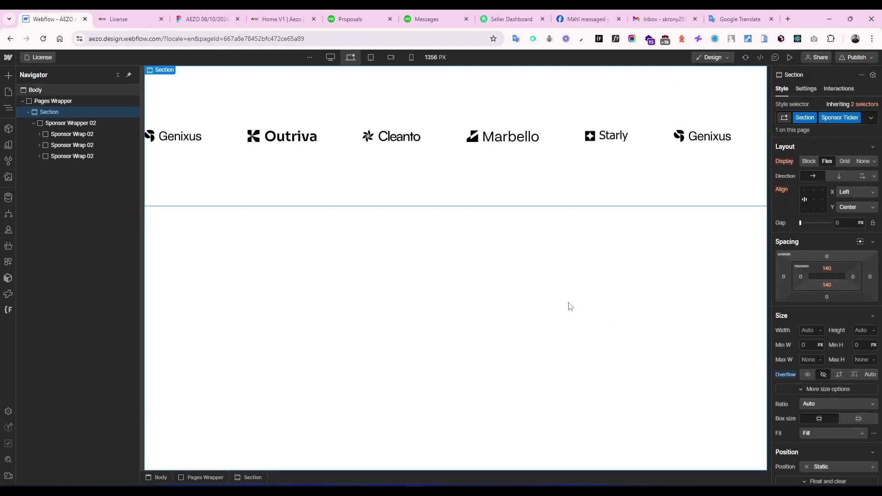
click(129, 19)
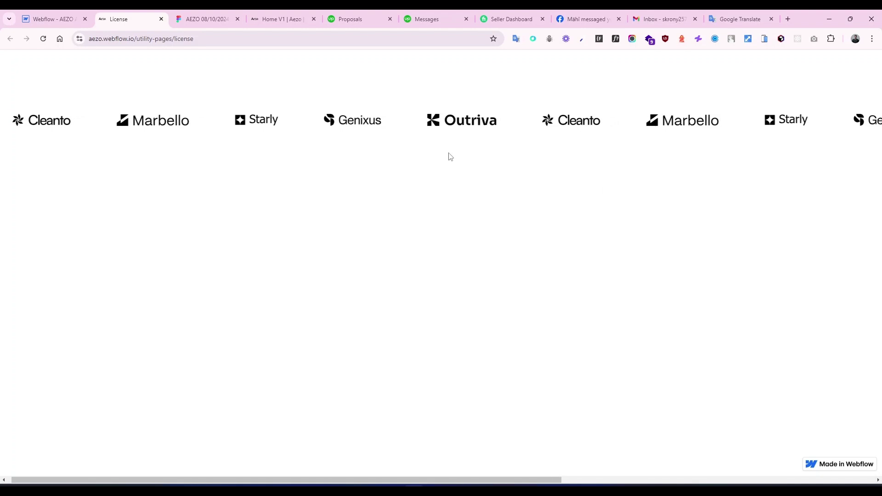
click(77, 20)
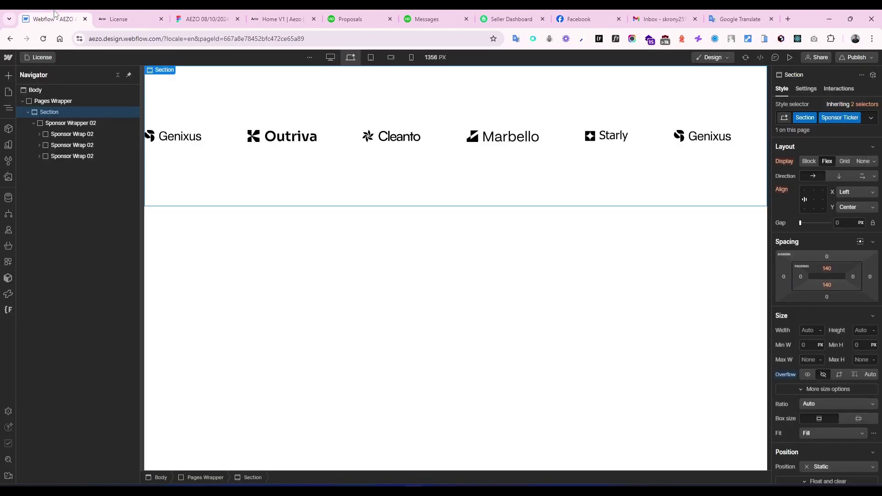
Back in the Designer, duplicate the whole Sponsor Wrapper 02 inside the Section to create a second ticker line
click(35, 123)
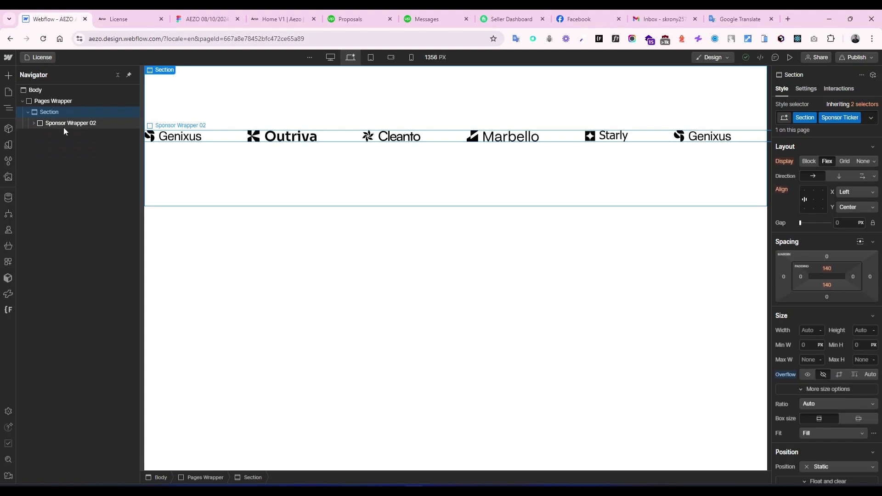
click(33, 124)
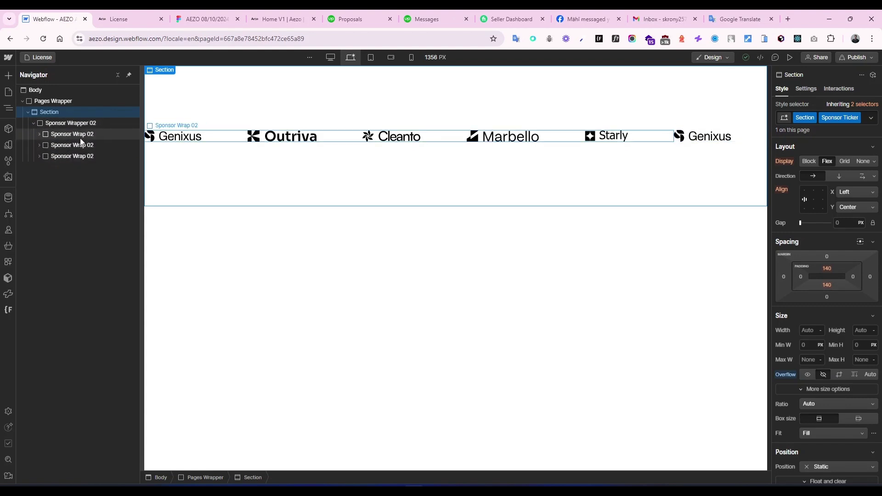
click(41, 124)
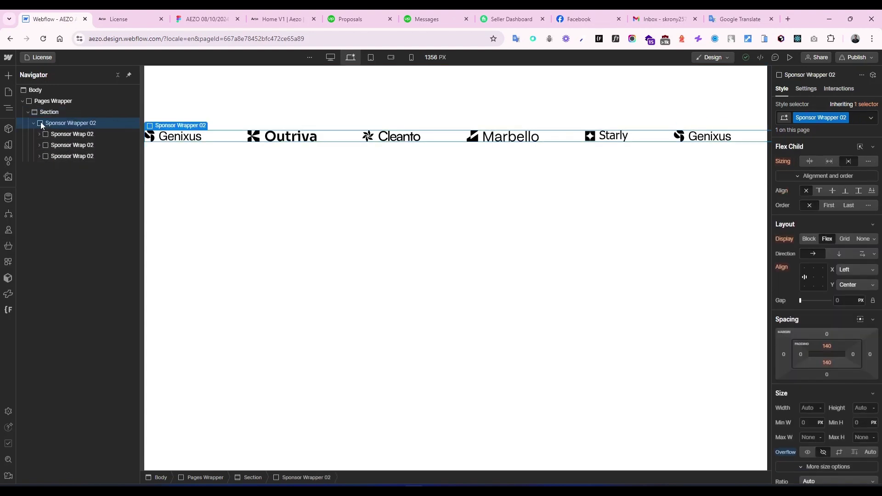
click(33, 123)
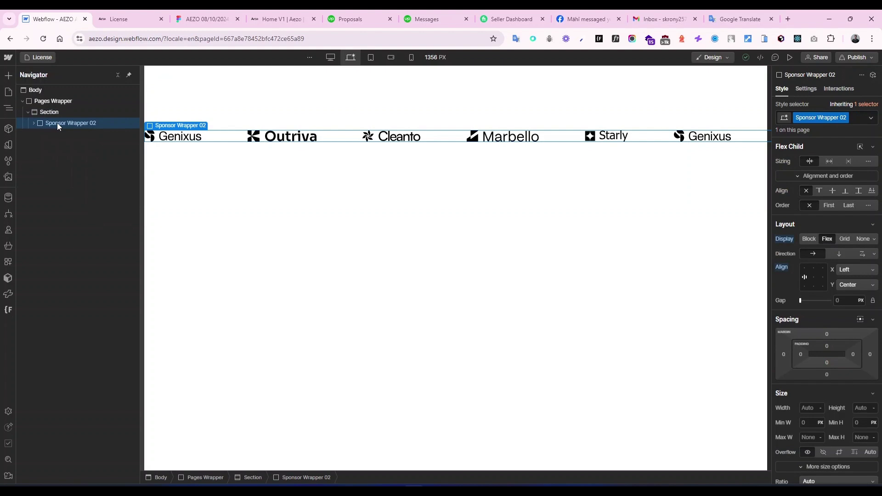
key(ctrl+d)
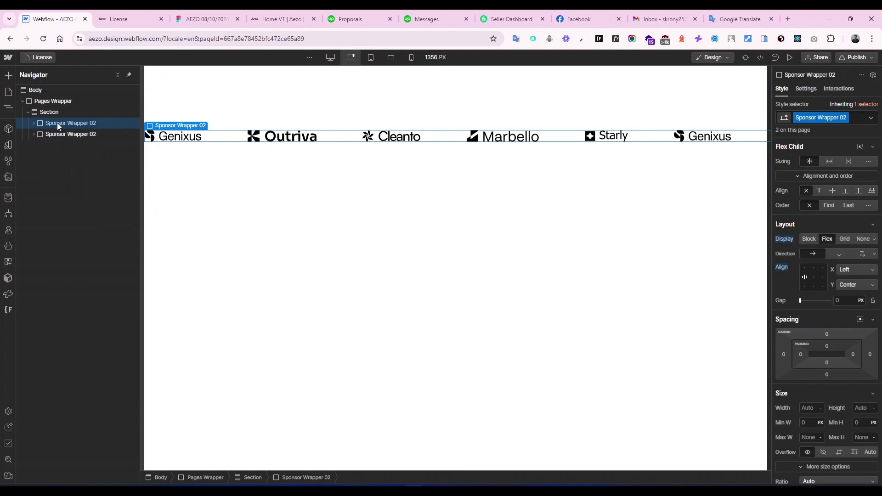
Wrap the first Sponsor Wrapper 02 in a Div Block and move the duplicate wrapper into the same block
right_click(57, 124)
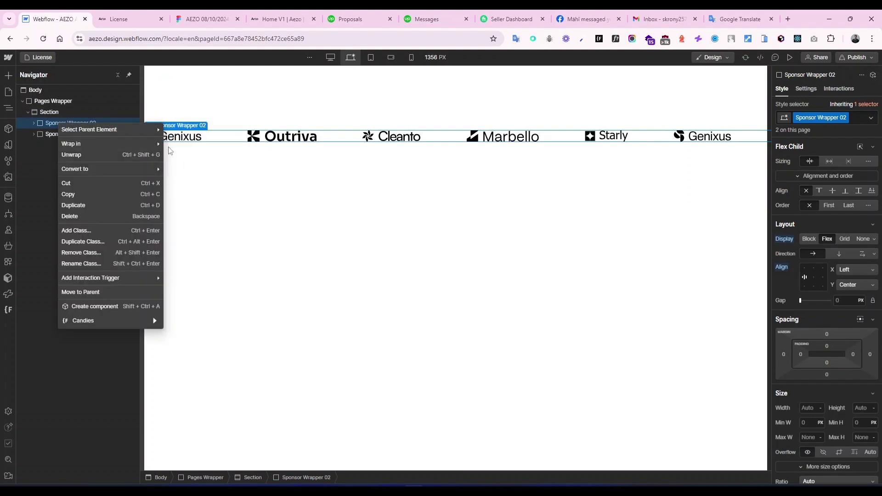
mouse_move(152, 144)
click(193, 145)
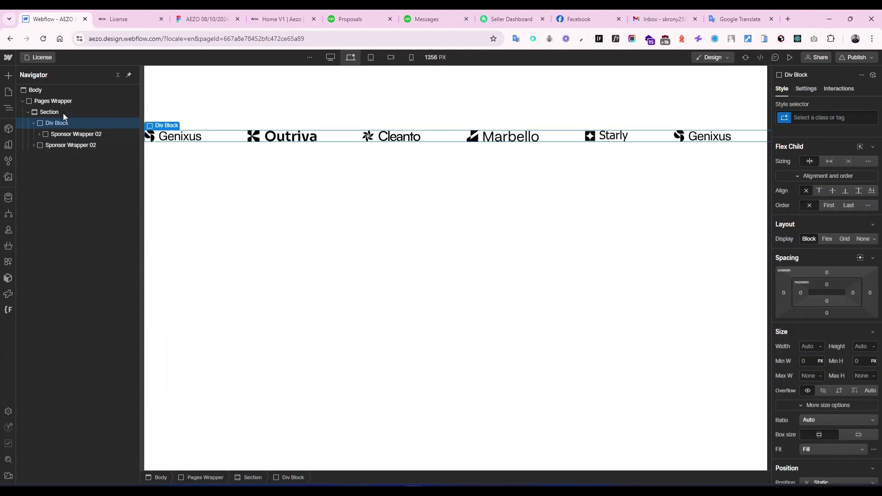
drag(89, 145, 102, 142)
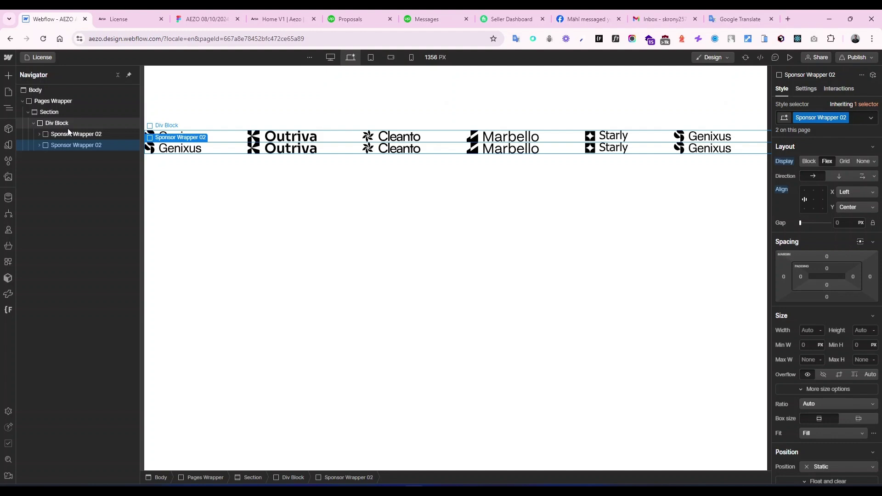
Give the new Div Block around both wrappers the class Sponsor V2
click(67, 125)
click(852, 121)
text(Sponsor Ticker)
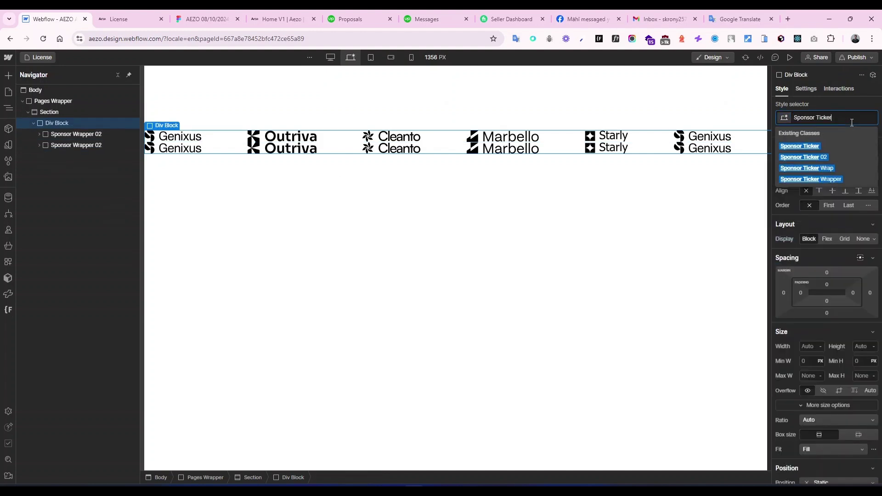
key(BackSpace)
key(BackSpace)
key(BackSpace)
key(BackSpace)
key(BackSpace)
key(BackSpace)
text(V2)
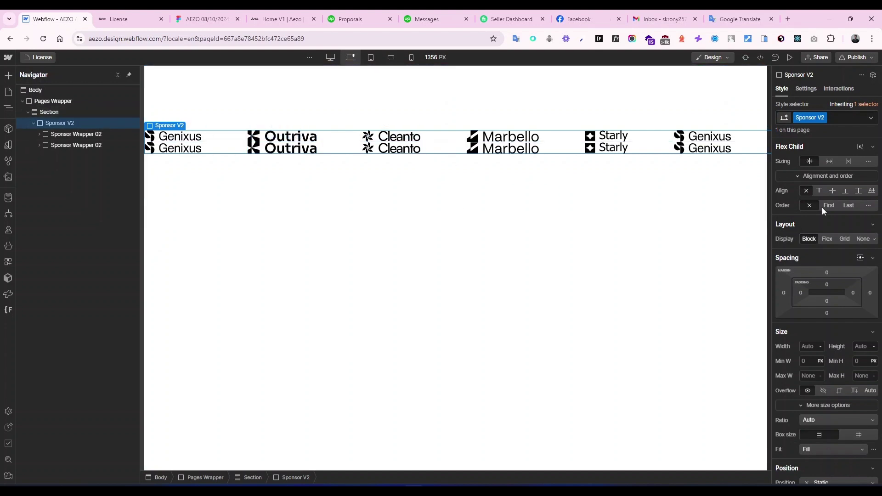
Make Sponsor V2 a vertical flex layout with a 50 px gap between the two ticker lines
click(829, 237)
click(840, 254)
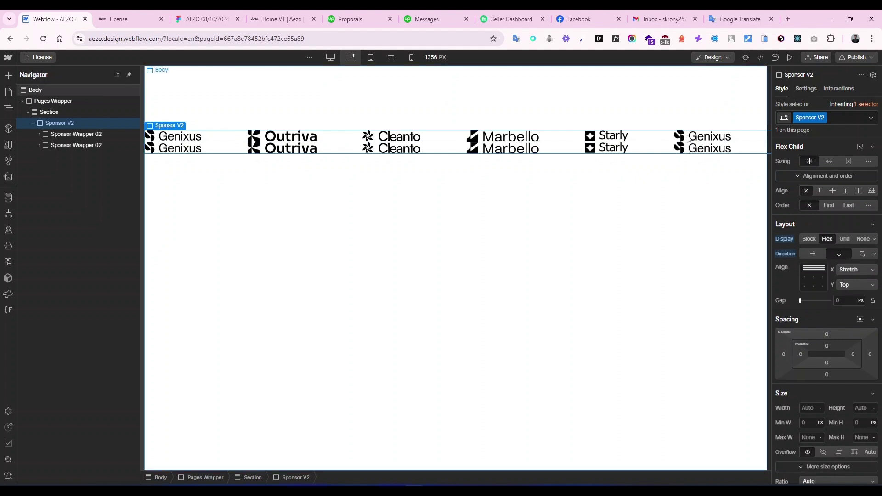
click(846, 305)
text(50)
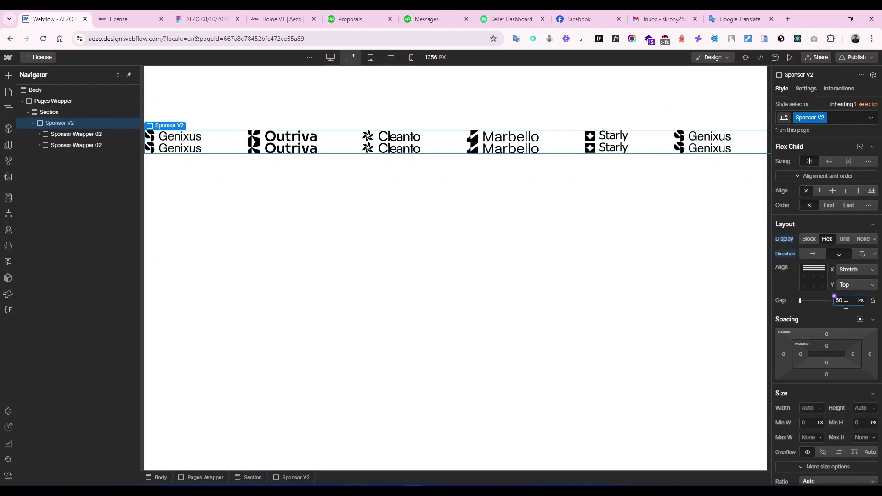
key(Return)
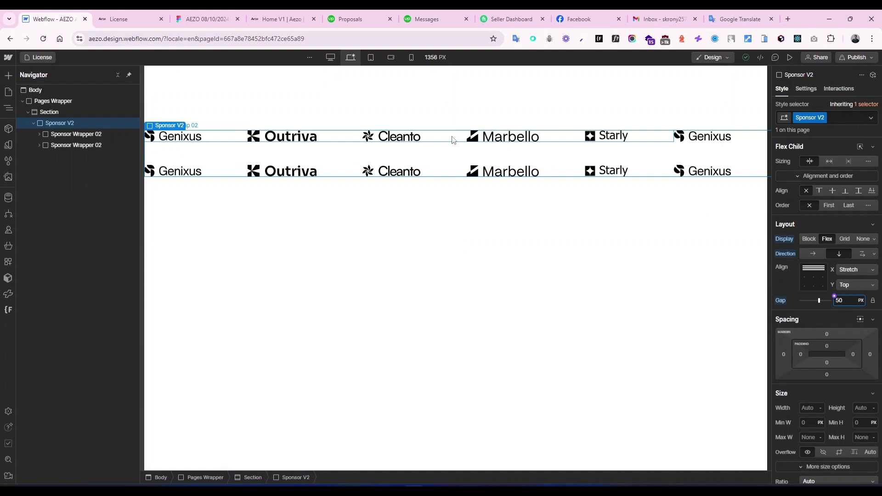
Add the combo class 02 to the first Sponsor Wrap 02 row in the second wrapper
click(96, 146)
click(39, 145)
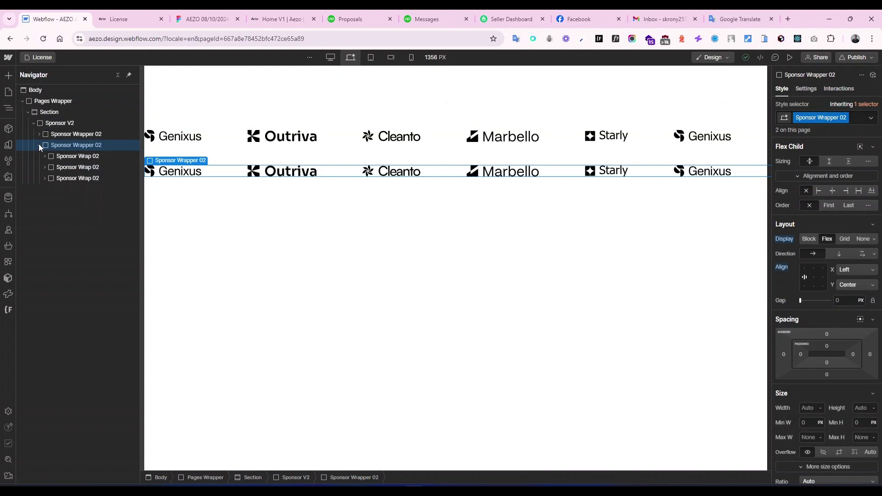
click(69, 157)
click(855, 120)
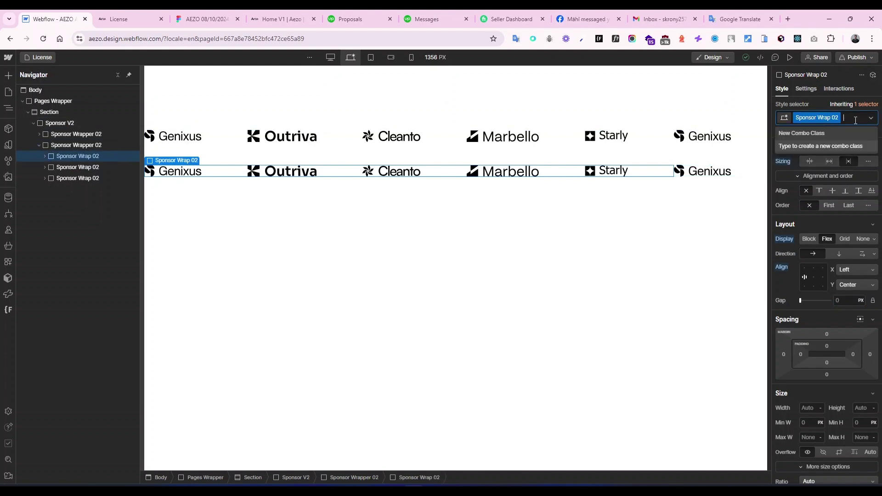
text(022)
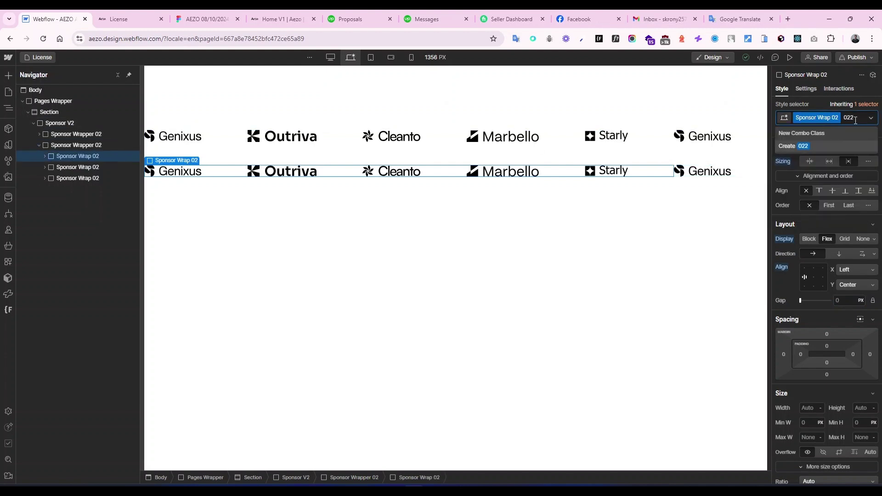
key(BackSpace)
key(Return)
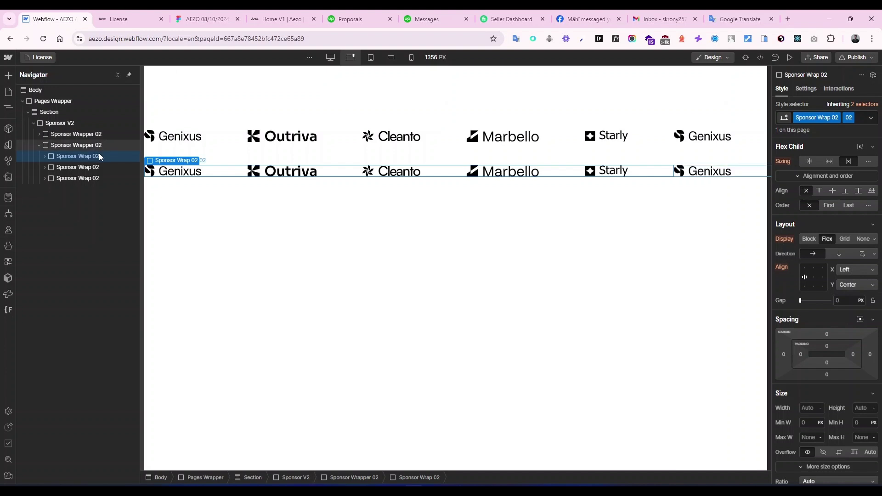
Replace the other two rows in the second wrapper with duplicates of the row carrying the 02 combo class
click(95, 165)
key(Delete)
key(Delete)
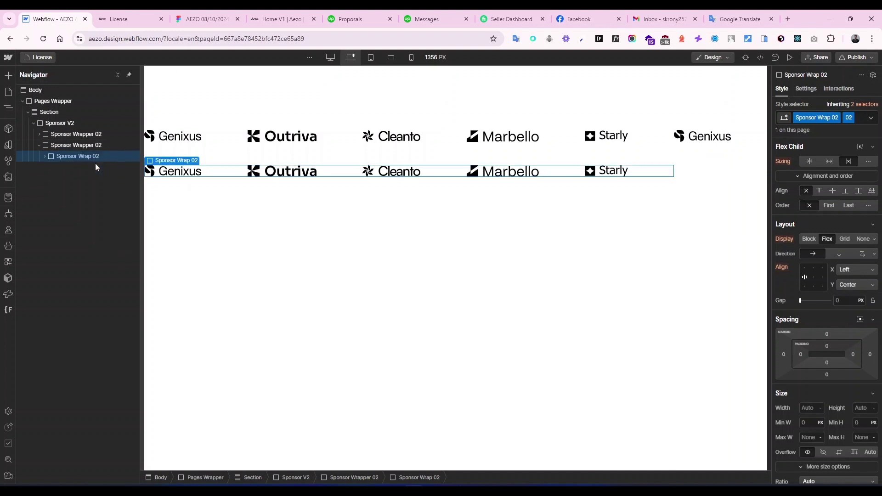
key(ctrl+z)
key(ctrl+z)
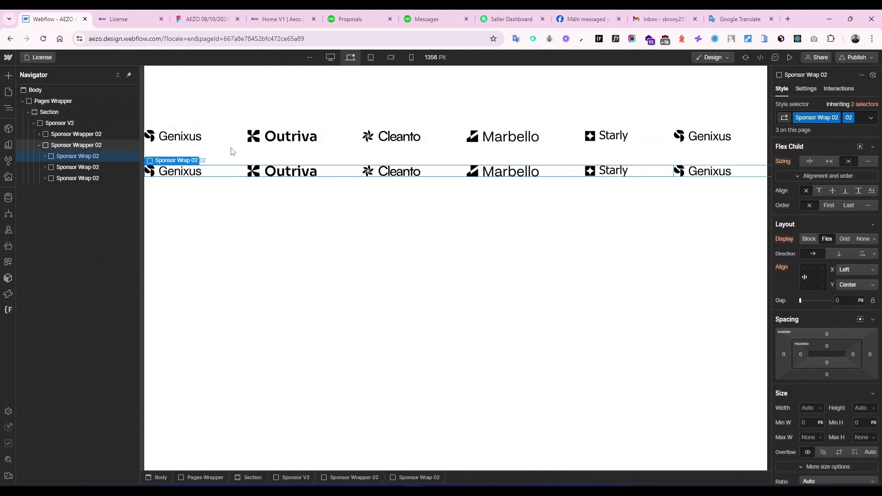
Open the Sponsor Ticker 02 page-load animation and add a Move action for the second wrapper's first row
click(839, 88)
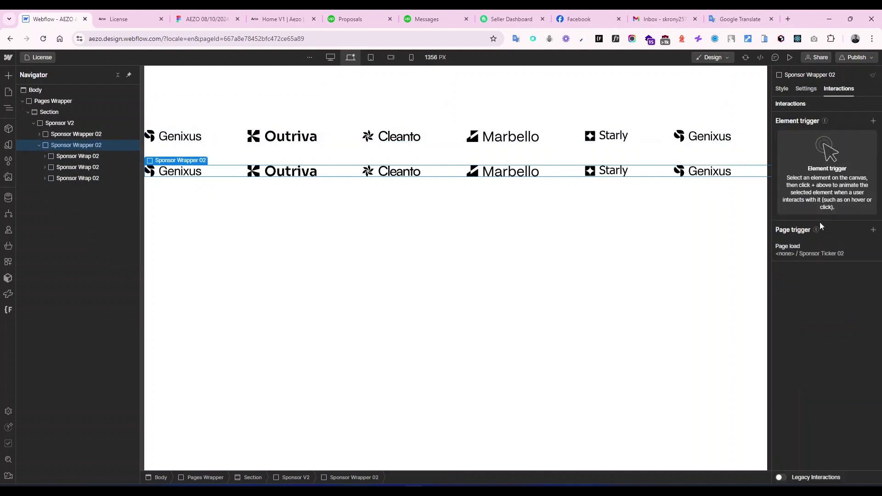
click(812, 249)
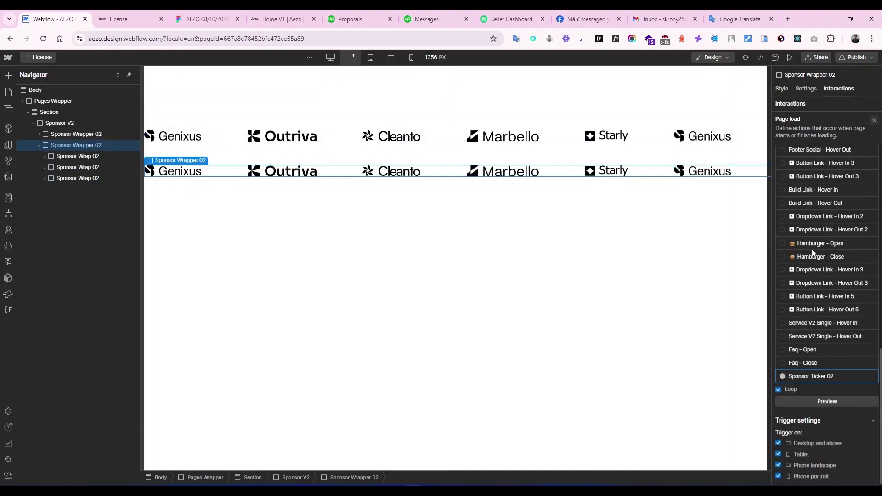
click(814, 377)
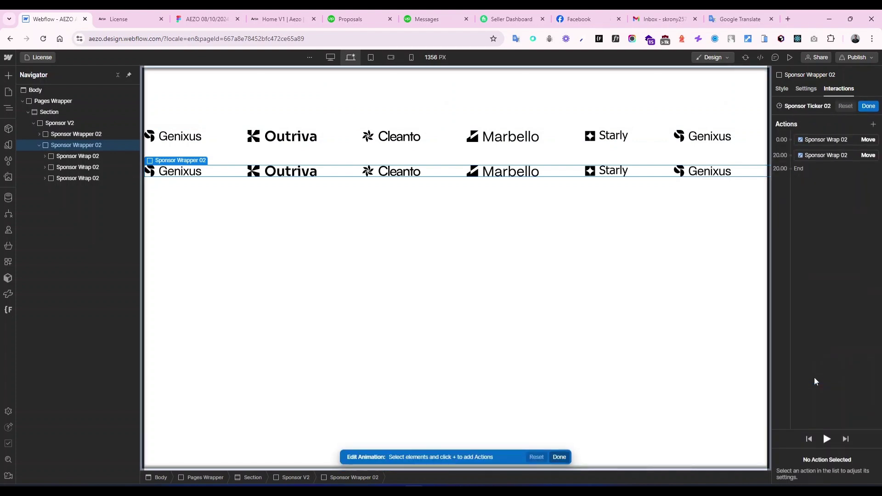
click(75, 158)
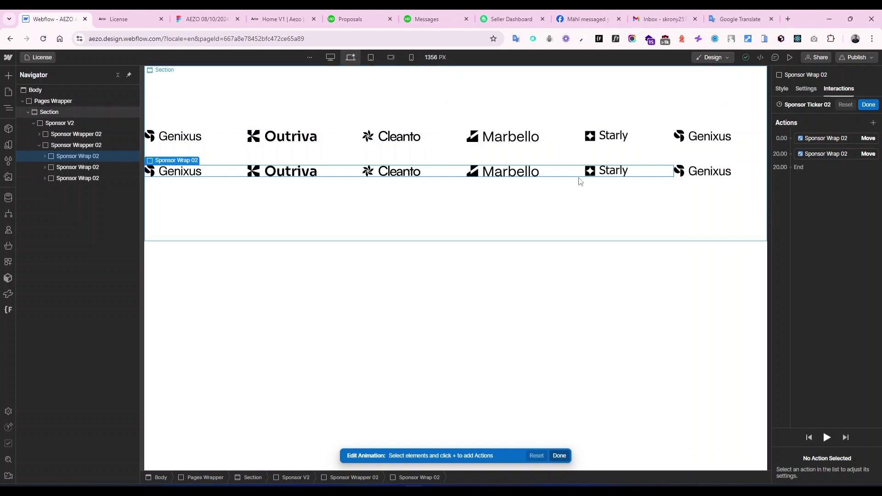
click(793, 145)
click(794, 189)
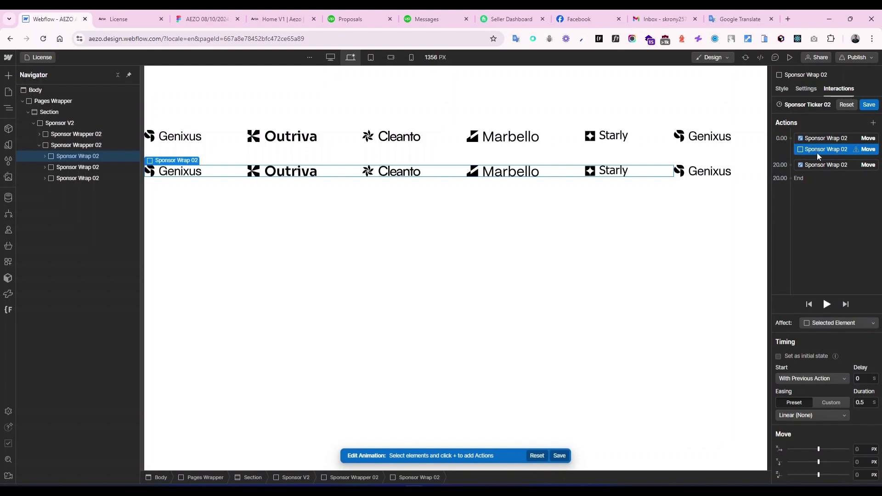
Review the two existing Move actions and set the new Move action as the initial state
click(830, 143)
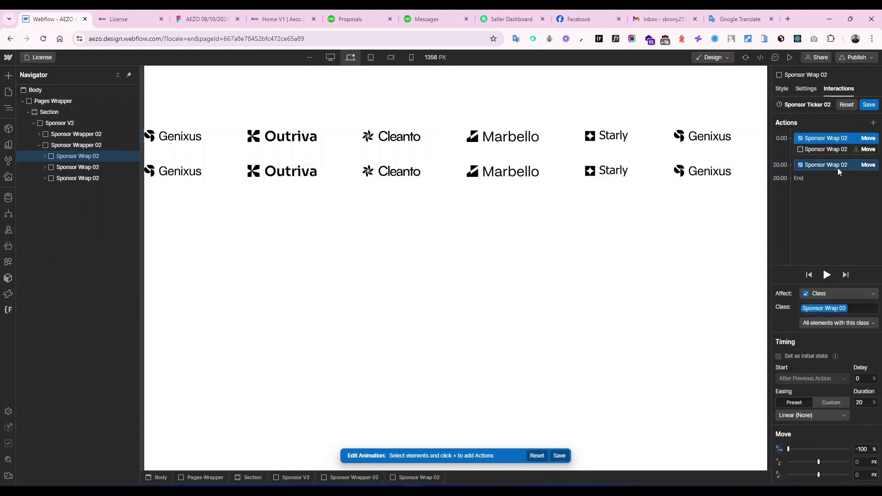
click(826, 165)
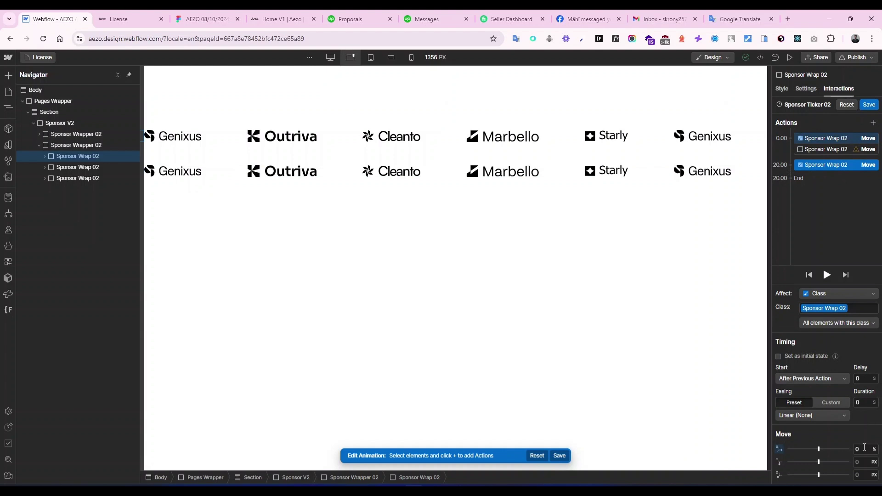
click(823, 150)
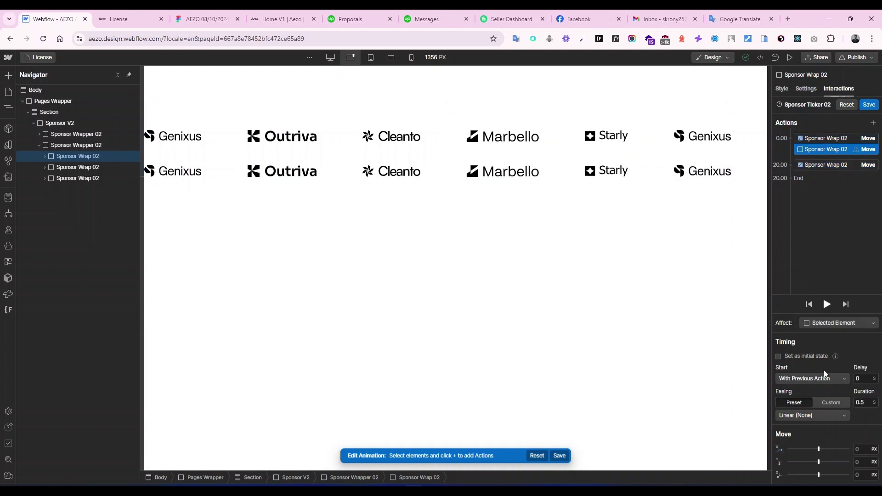
click(778, 357)
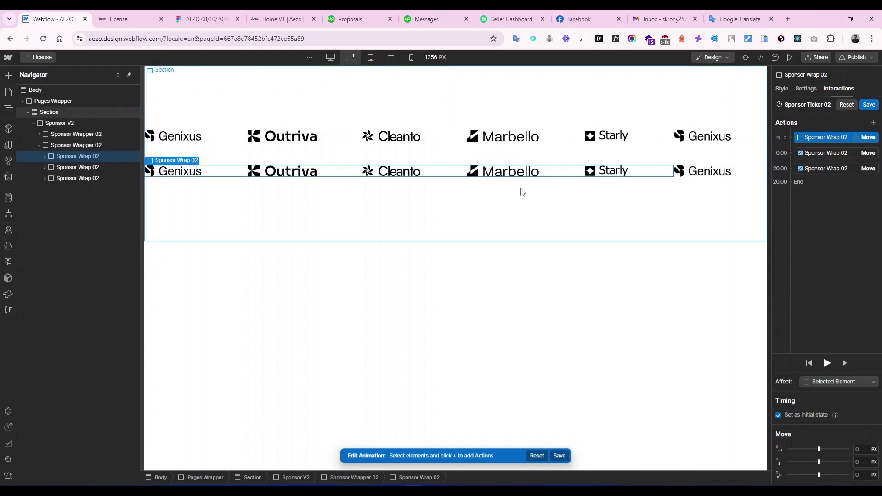
Make the initial Move action affect all elements with the class Sponsor Wrap 02 02 and set its X move to -100%
click(834, 382)
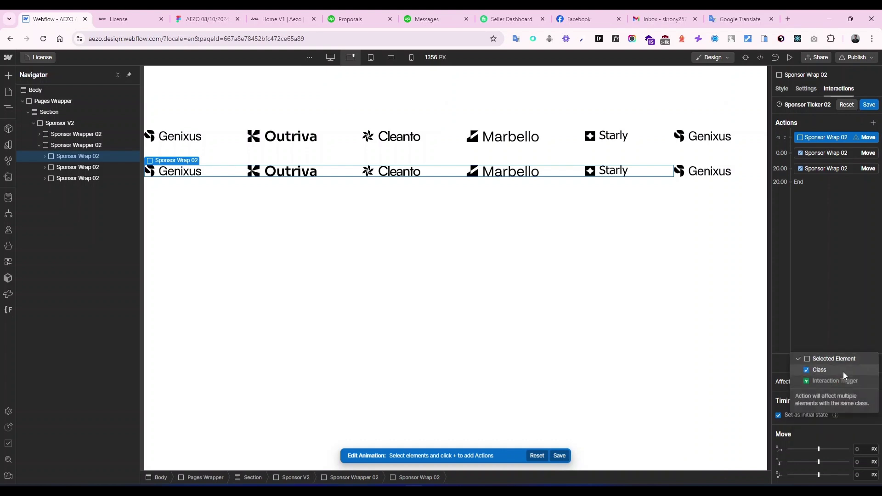
click(842, 371)
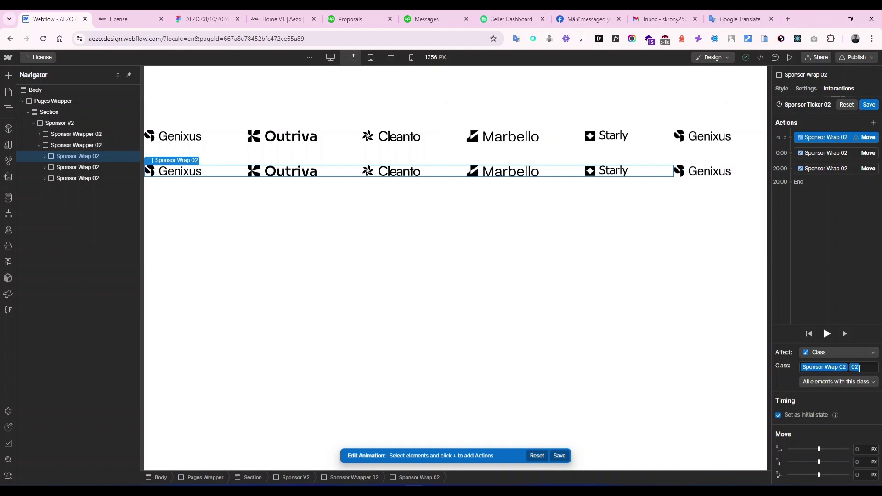
click(860, 449)
text(-100%)
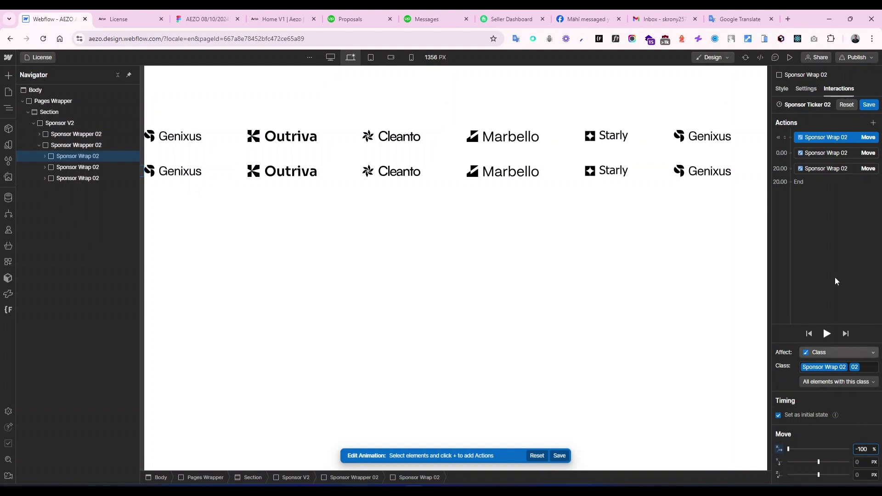
Add a Move action for the second row at 0 s with the existing one, lasting 20 s with X move 0%
click(791, 153)
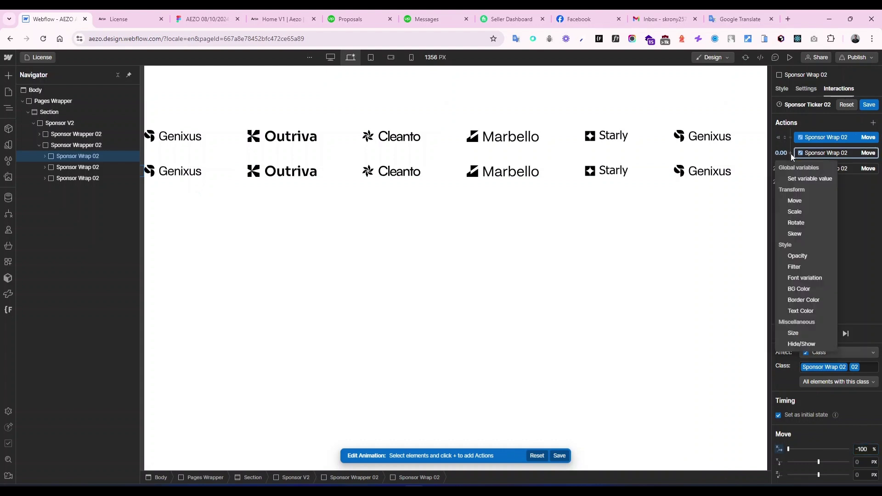
click(793, 201)
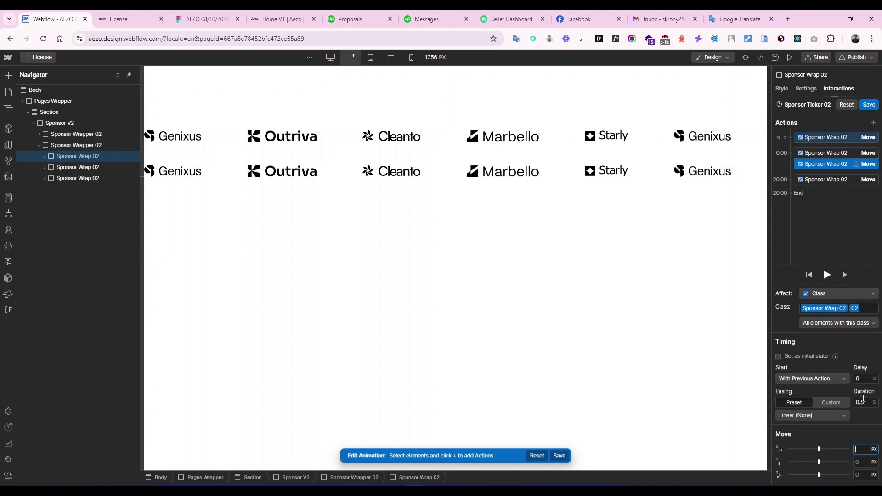
click(862, 402)
text(20)
click(867, 450)
text(%)
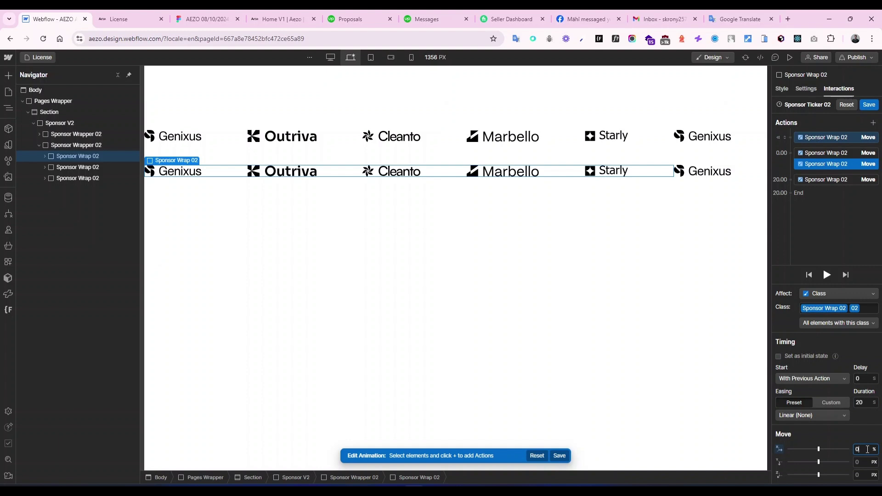
click(835, 154)
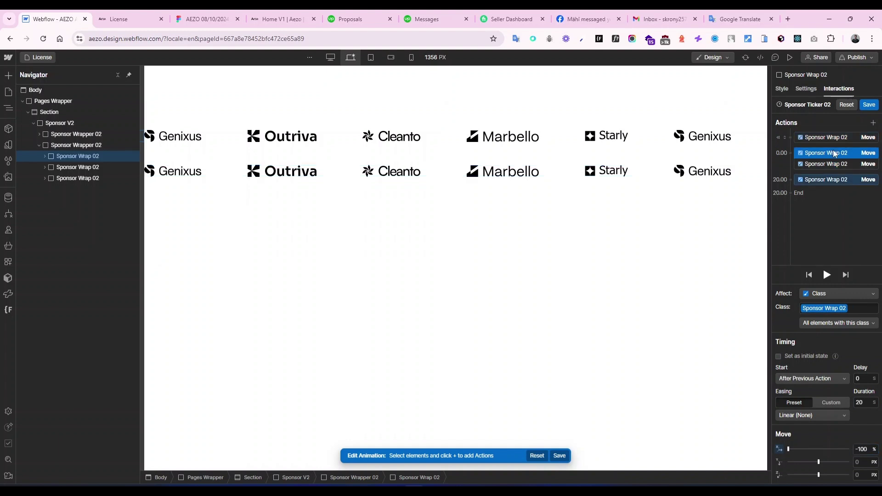
click(830, 165)
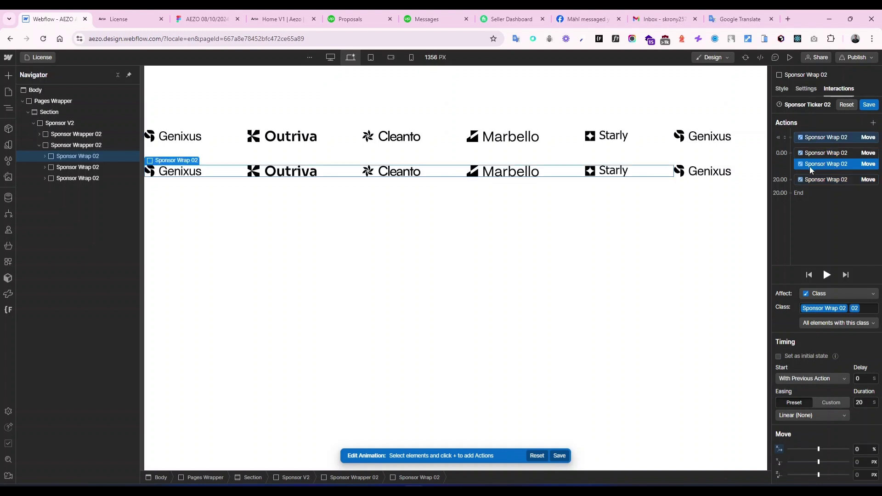
Add a Move action for the second row at the 20 s mark with 0 duration and X move -100%
click(790, 180)
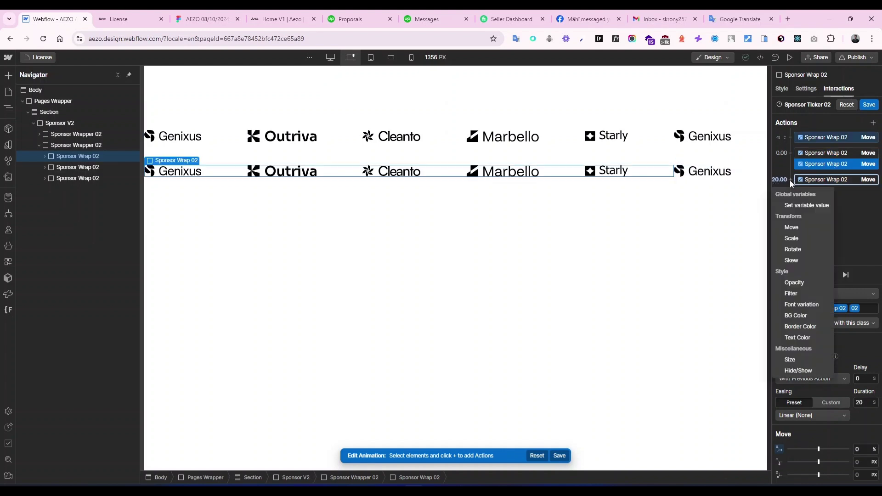
click(802, 228)
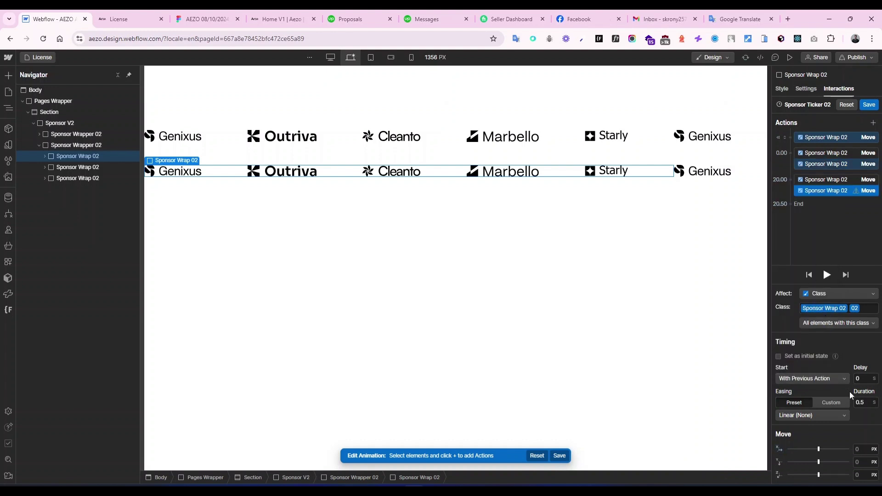
click(863, 404)
text(0)
click(862, 449)
text(-100%)
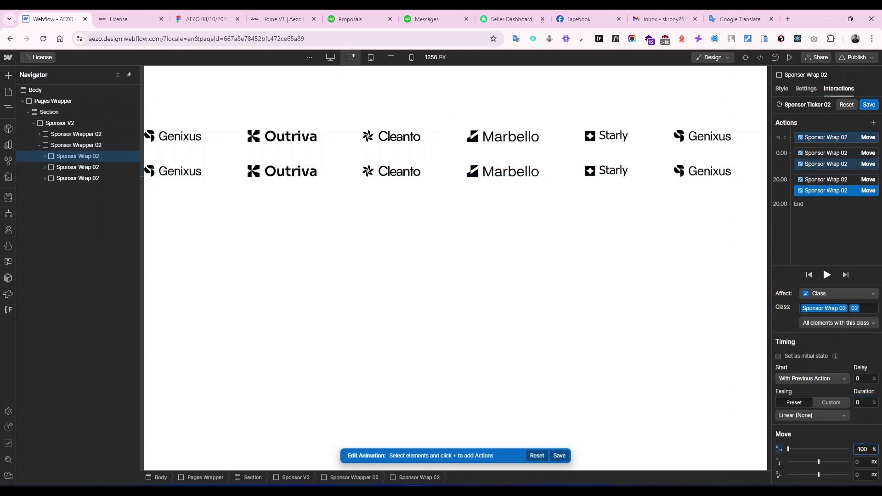
Check the second row's initial and final Move actions, and save the Sponsor Ticker 02 animation
click(834, 137)
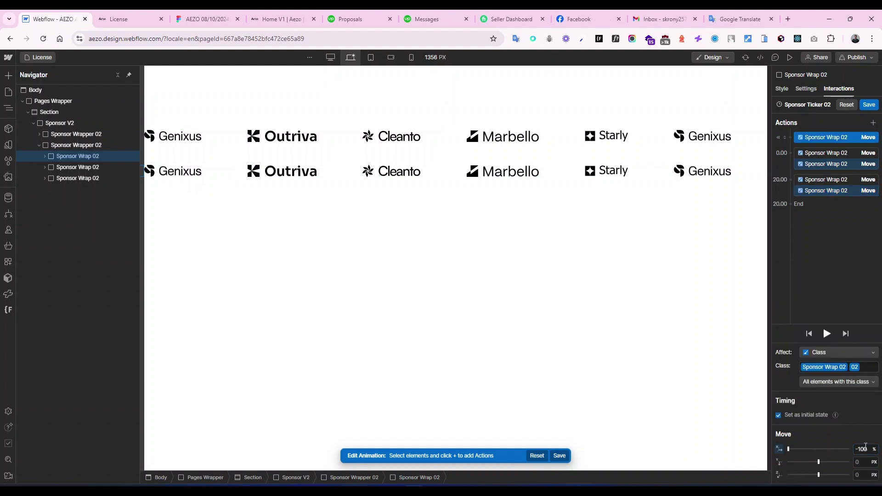
click(841, 191)
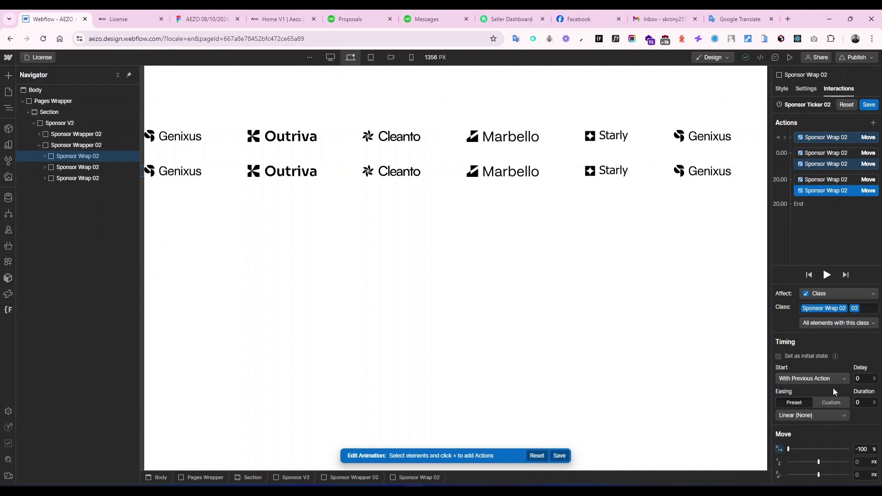
click(869, 104)
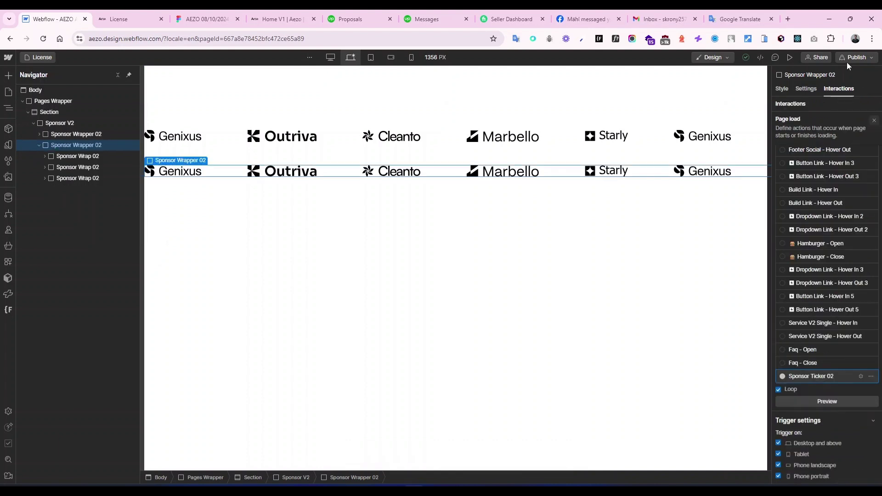
Publish the site and reload the live License page to view both ticker lines
click(849, 59)
click(832, 189)
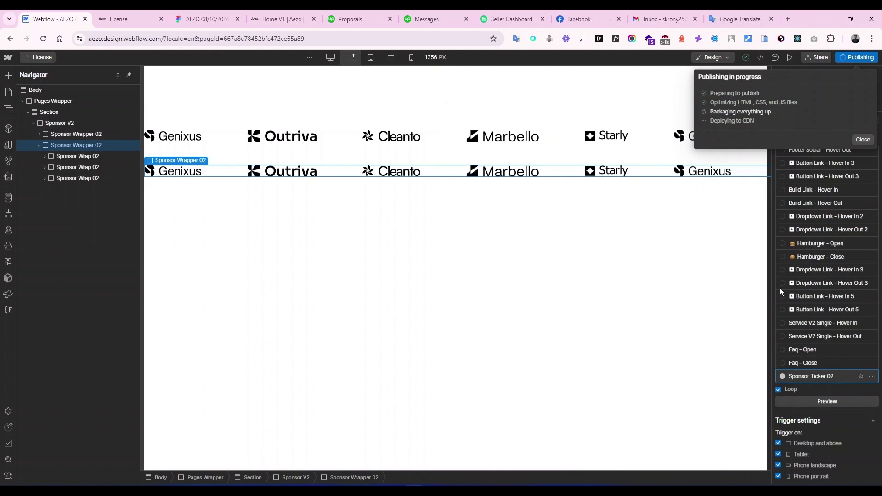
click(125, 18)
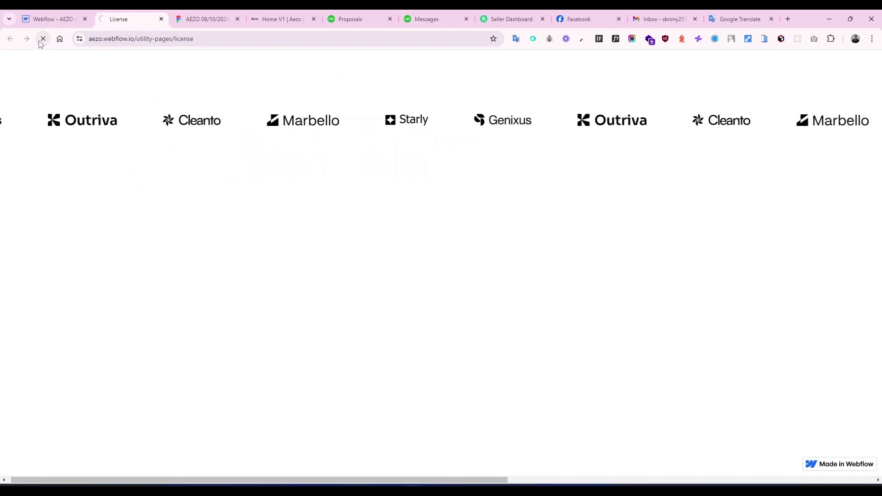
click(40, 41)
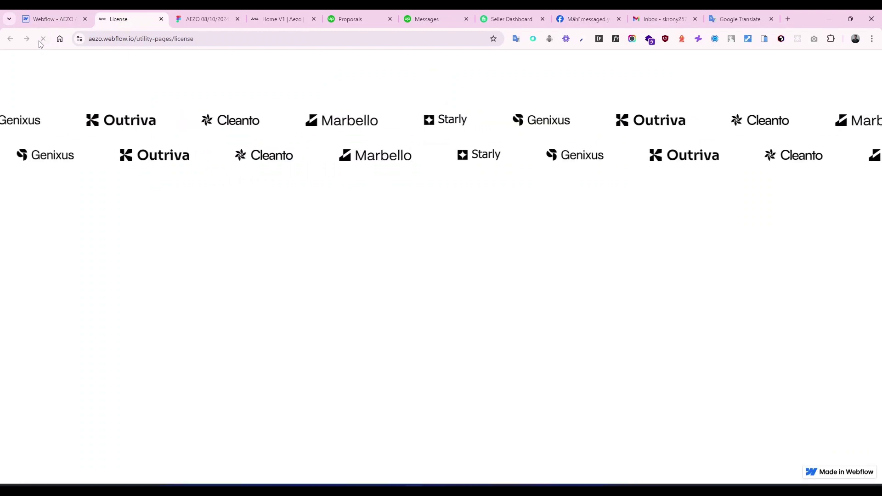